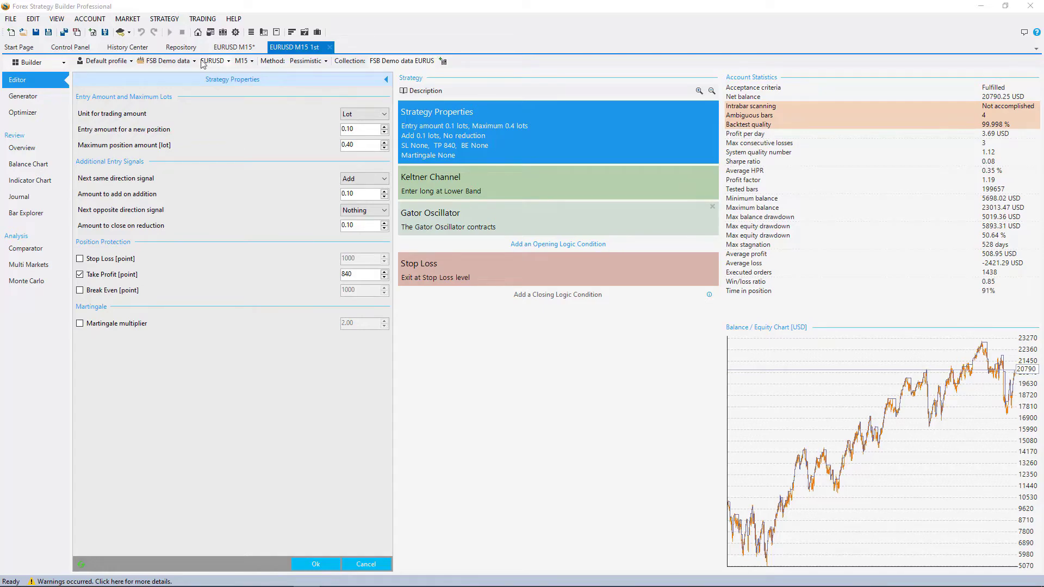
# - Switch to the XM MT4 terminal and close the USDCHF,H4 chart
pyautogui.click(181, 48)
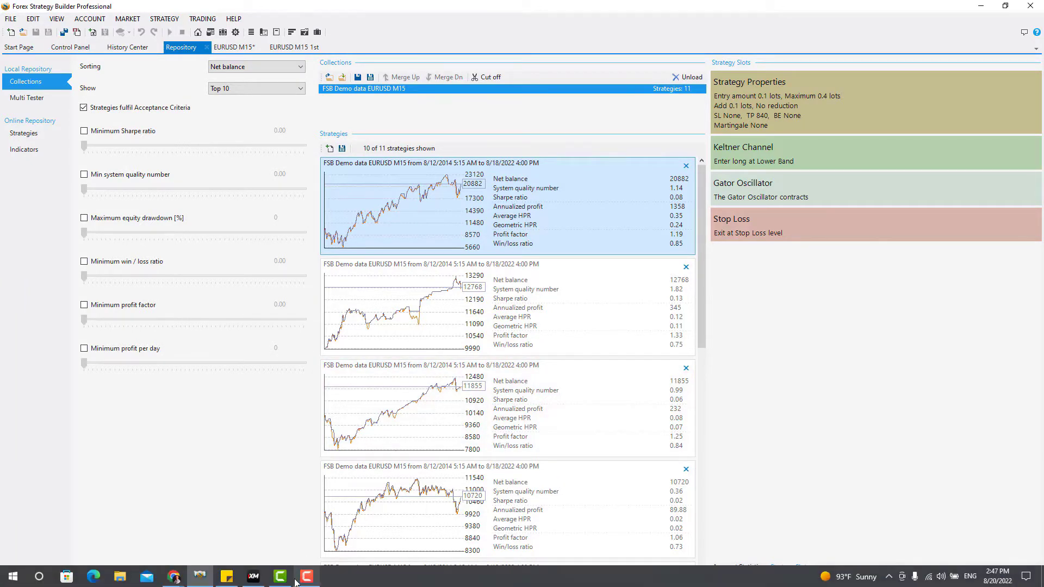
pyautogui.click(254, 577)
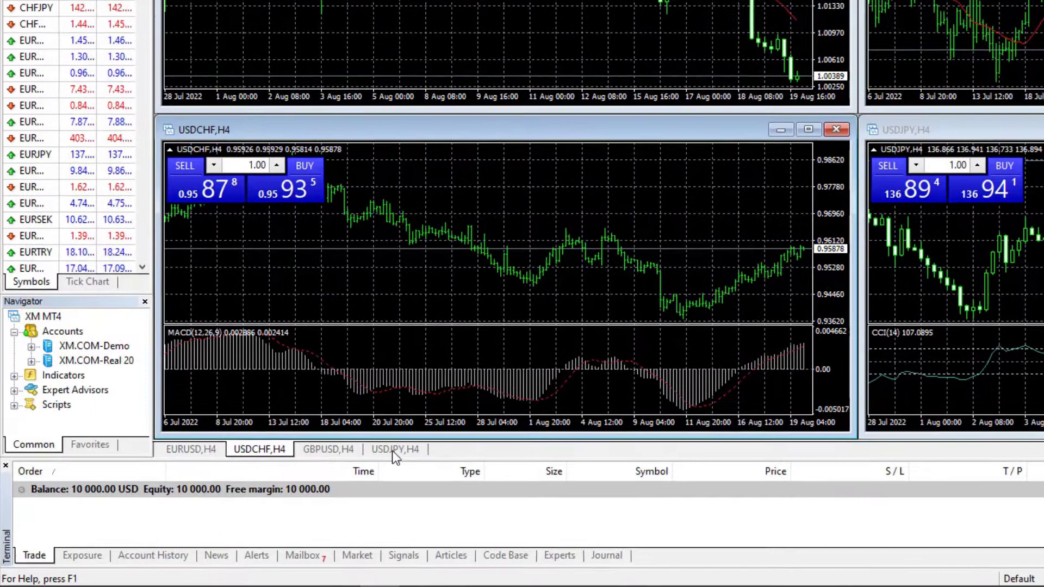
pyautogui.rightClick(258, 460)
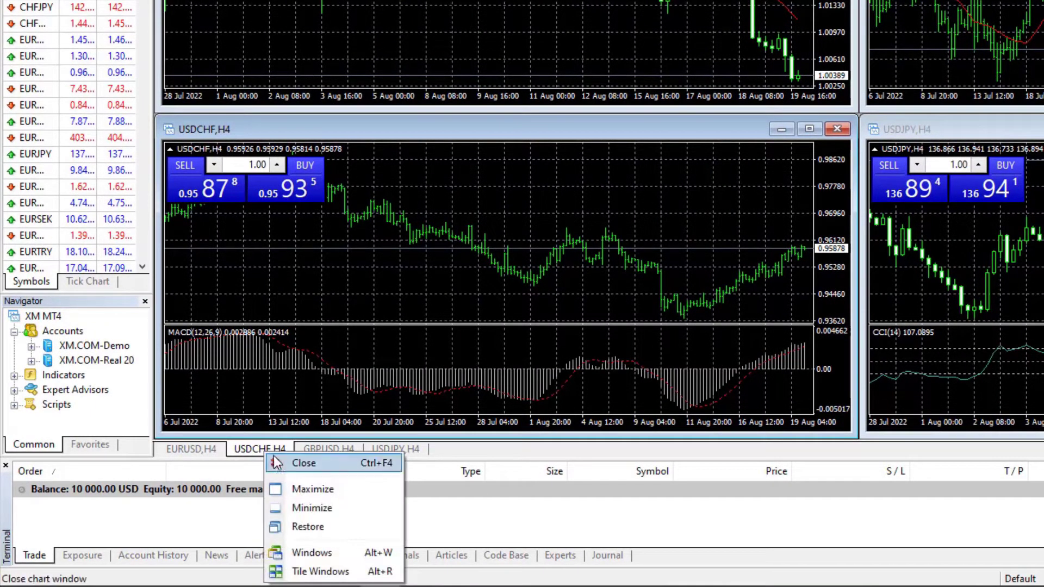
pyautogui.click(294, 463)
# - Tile the remaining chart windows and bring up the USDJPY,H4 chart at full size
pyautogui.rightClick(204, 452)
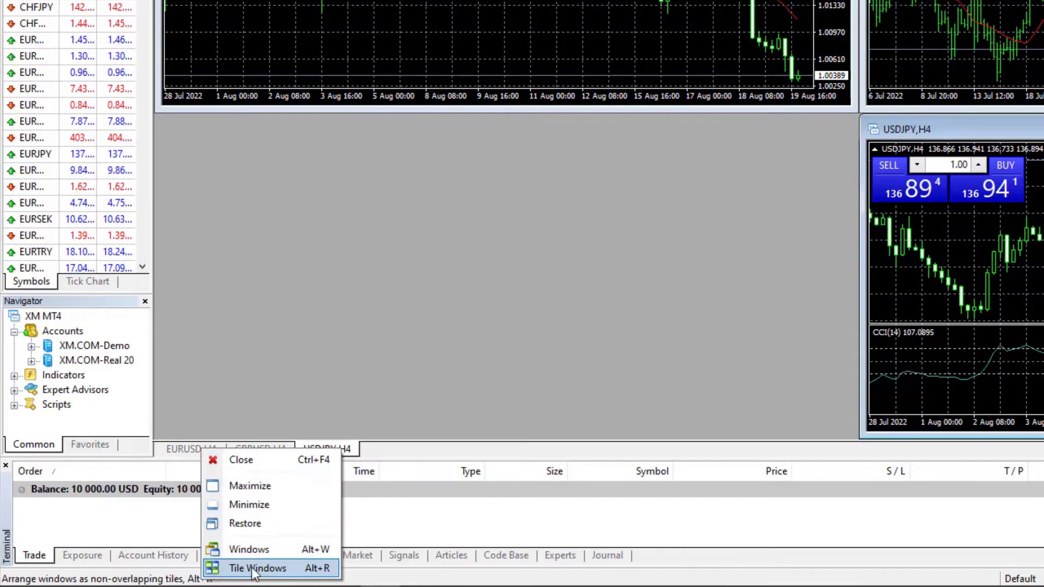
pyautogui.click(252, 566)
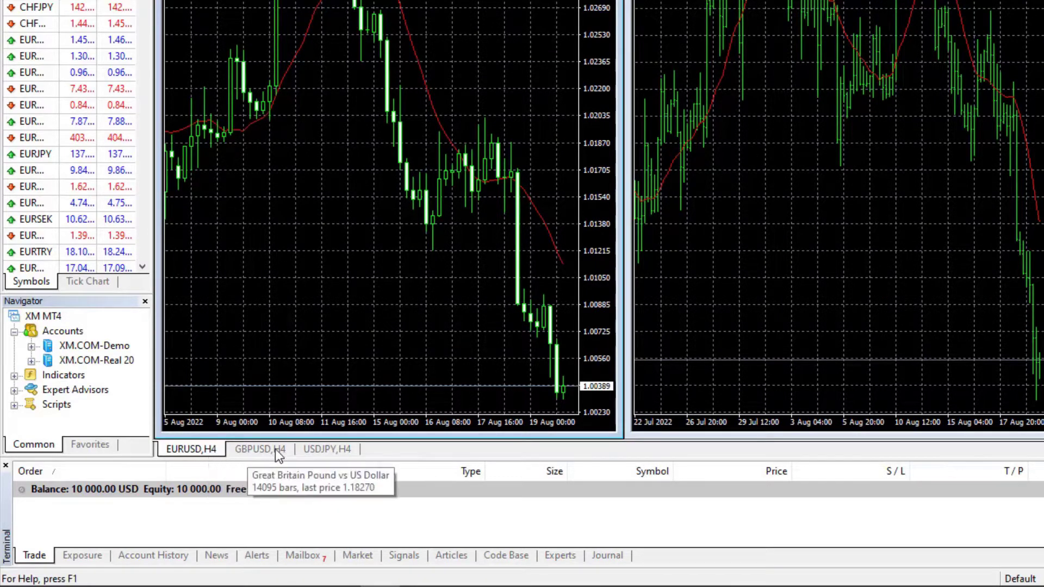
pyautogui.rightClick(332, 453)
pyautogui.click(318, 455)
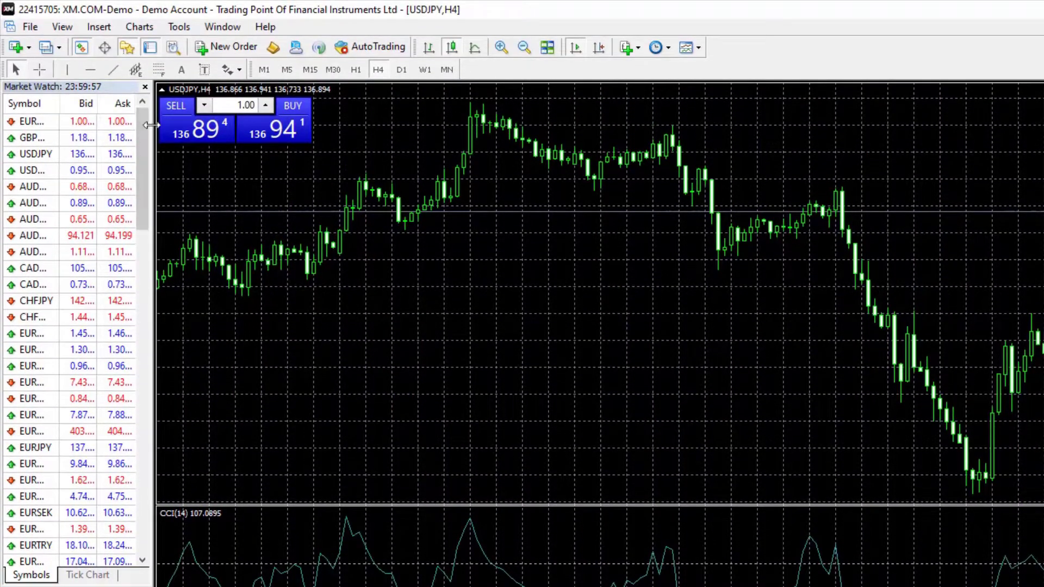
# - Widen the Market Watch list to show full symbol names and load EURGBP into the USDJPY chart
pyautogui.moveTo(153, 131); pyautogui.dragTo(197, 142)
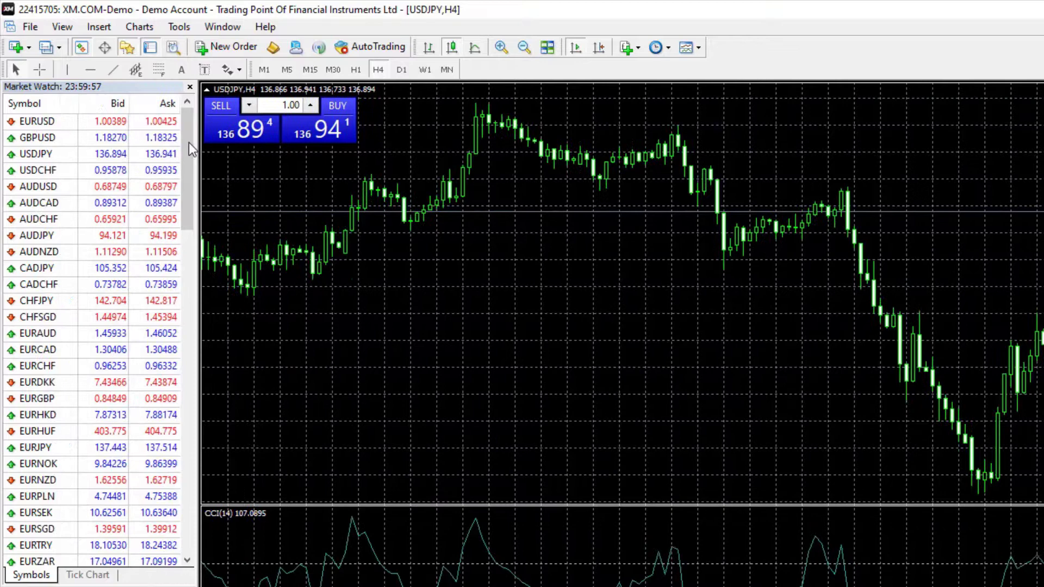
pyautogui.click(43, 402)
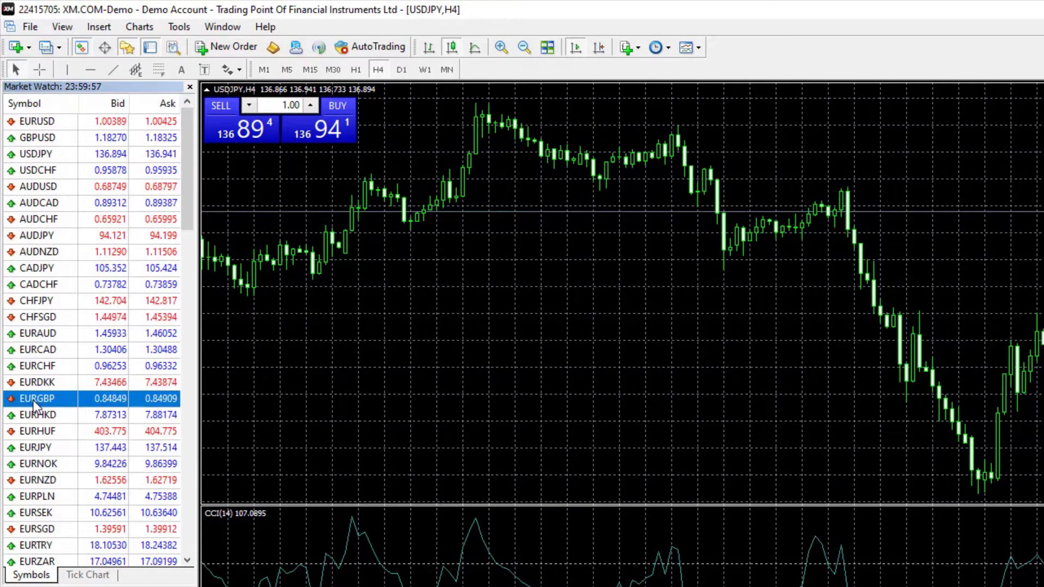
pyautogui.doubleClick(34, 400)
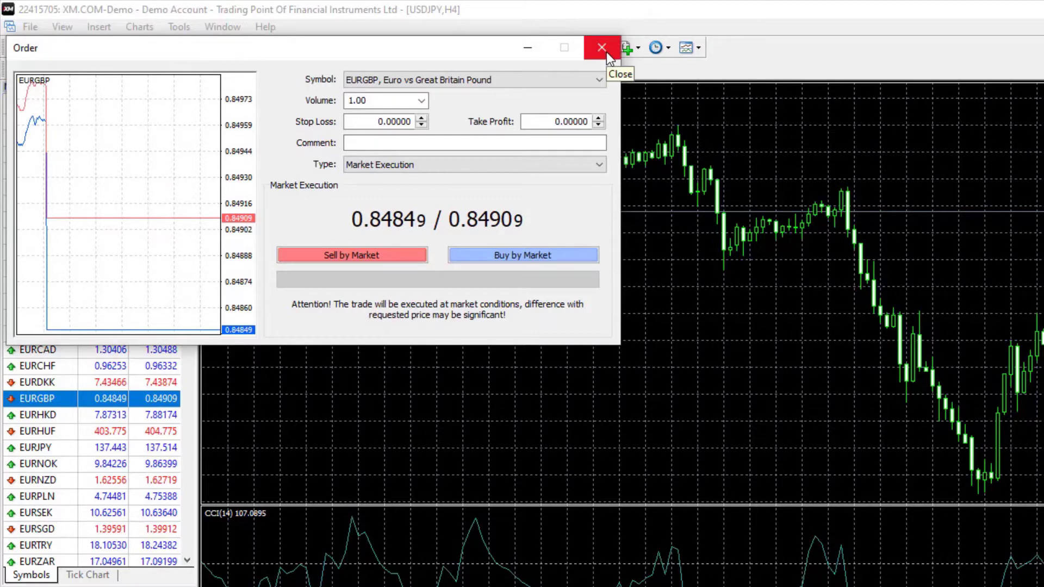
pyautogui.click(602, 48)
pyautogui.moveTo(38, 400); pyautogui.dragTo(643, 371)
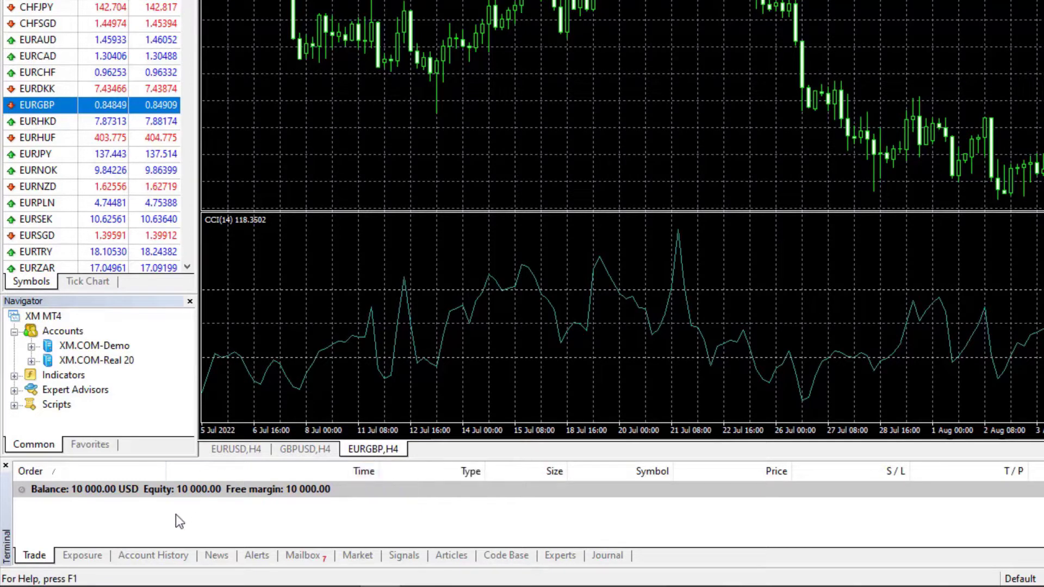
# - Check the account's exposure and return to the list of trades
pyautogui.click(92, 557)
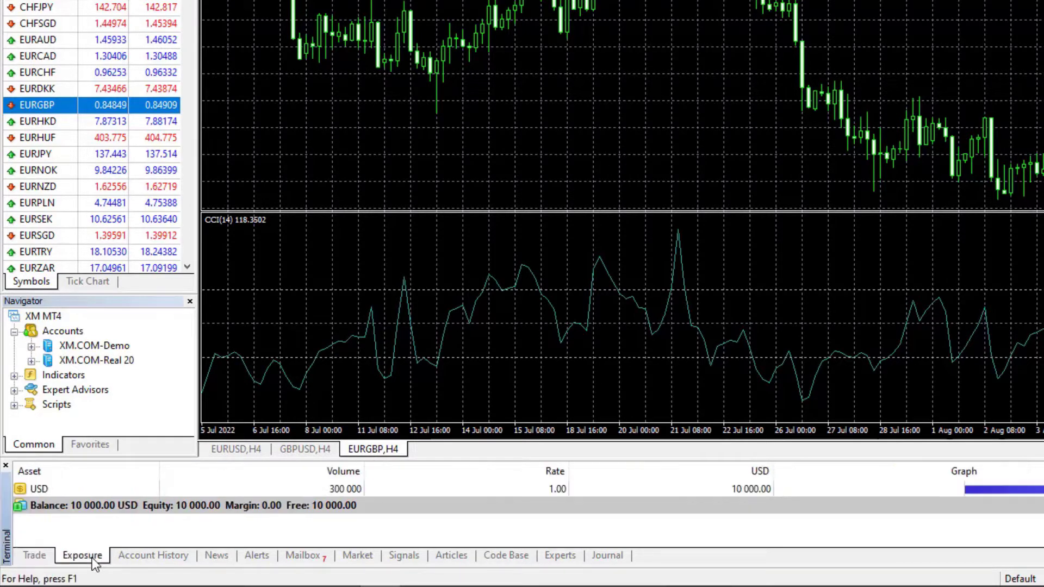
pyautogui.click(33, 556)
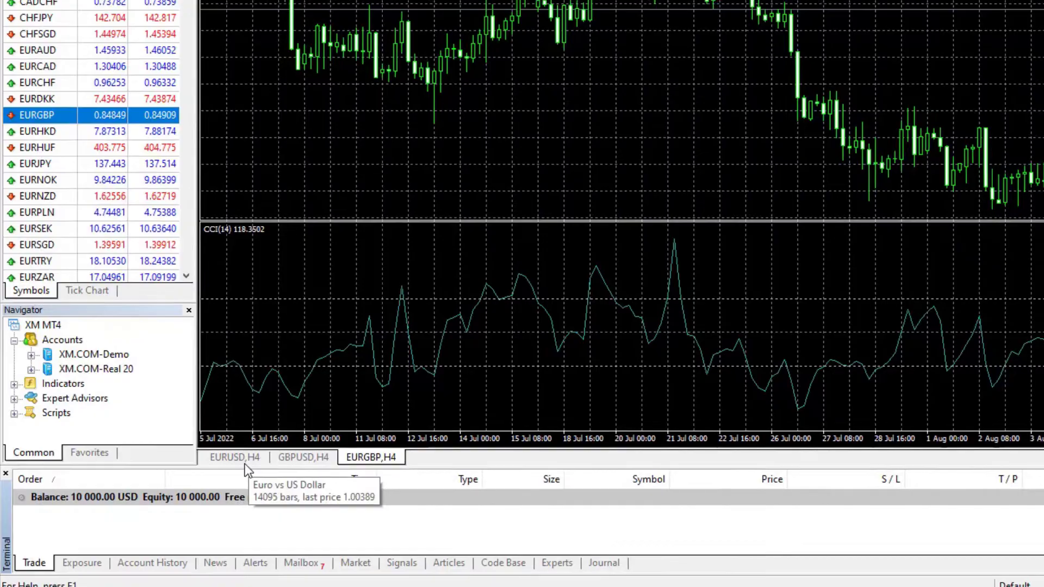
# - Set the EURUSD, GBPUSD and EURGBP charts to the M15 timeframe
pyautogui.click(245, 463)
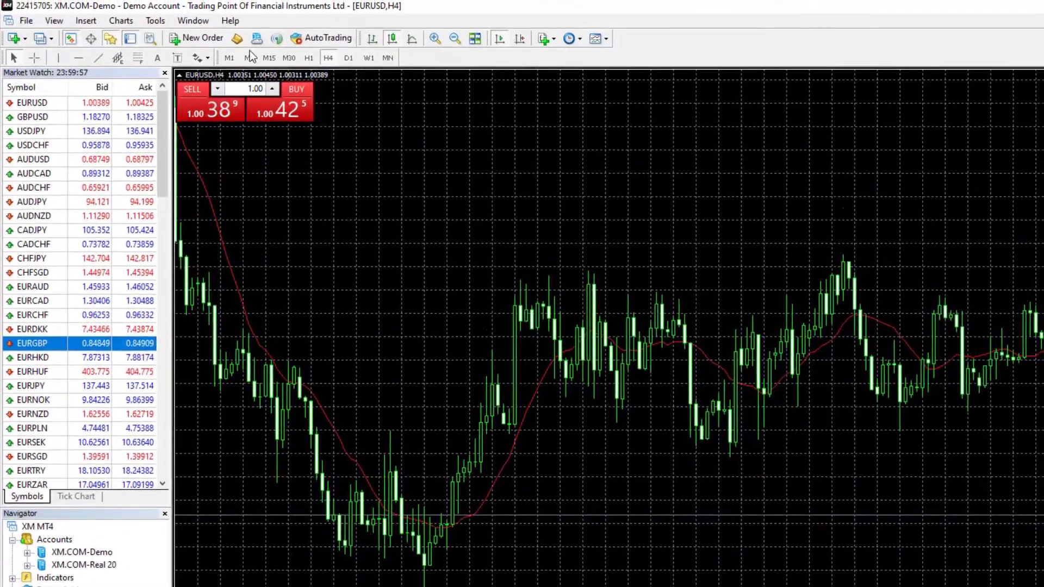
pyautogui.click(269, 58)
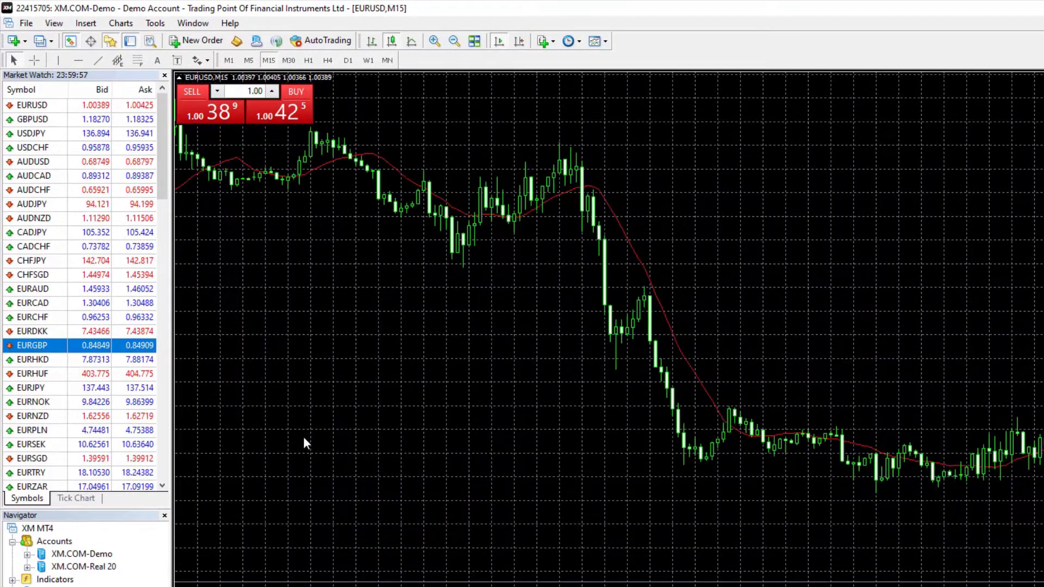
pyautogui.click(226, 541)
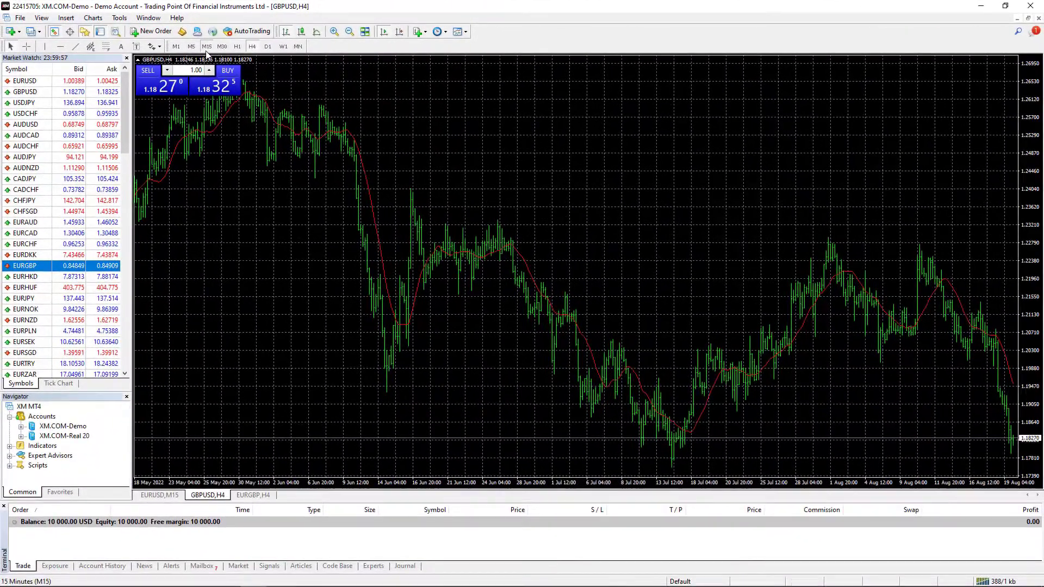
pyautogui.click(212, 48)
pyautogui.click(267, 512)
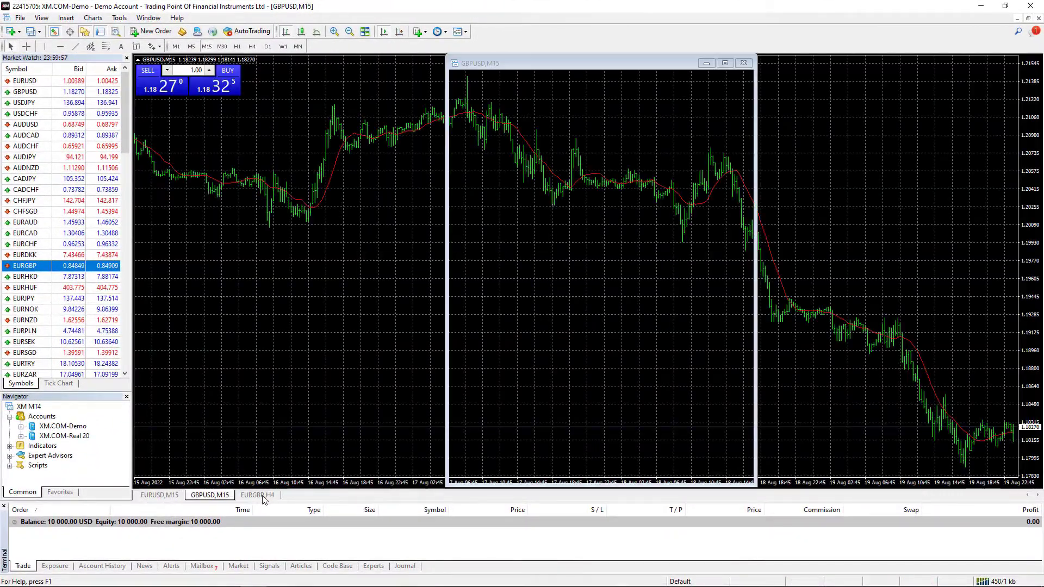
pyautogui.click(207, 47)
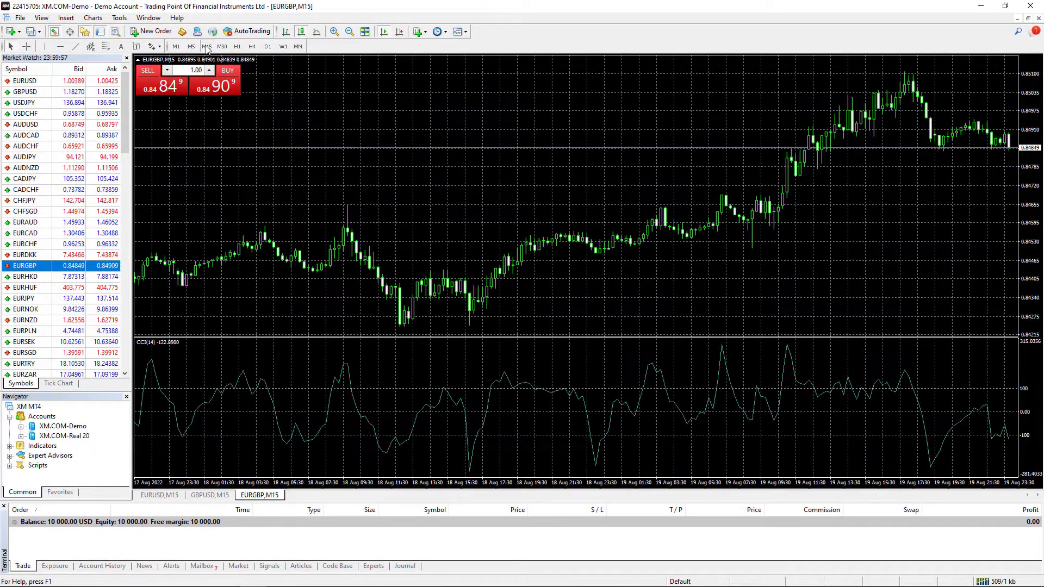
# - Open a second EURUSD chart and set it to the M15 timeframe
pyautogui.click(160, 496)
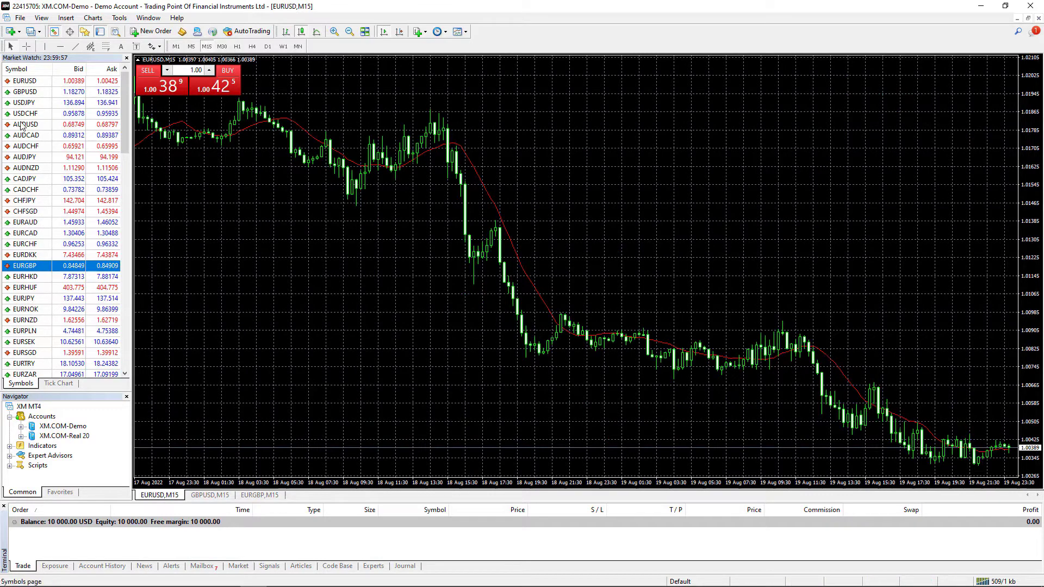
pyautogui.rightClick(30, 83)
pyautogui.click(51, 100)
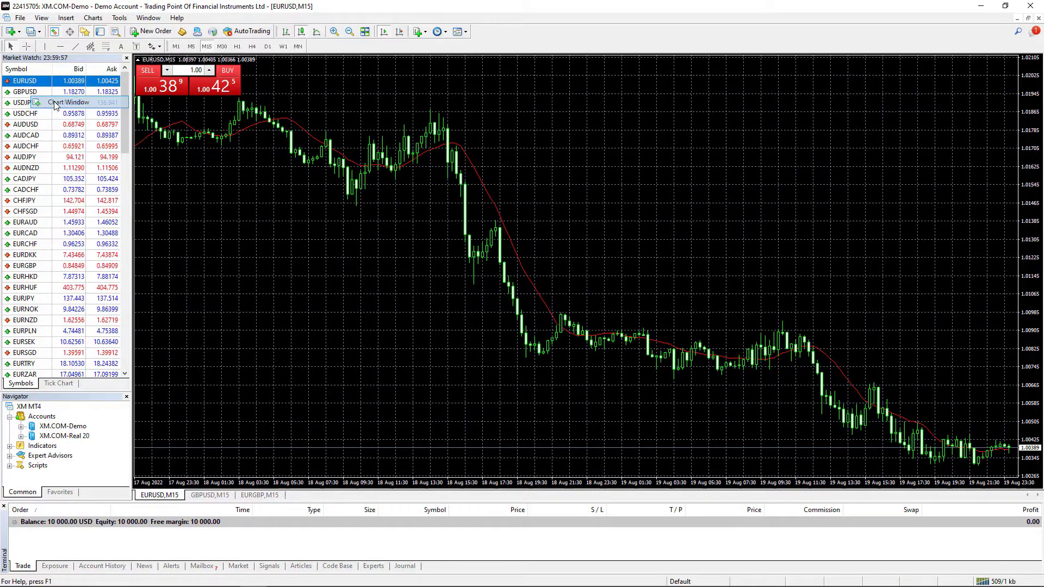
pyautogui.click(207, 46)
# - Open a second GBPUSD chart and set it to the M15 timeframe
pyautogui.click(220, 496)
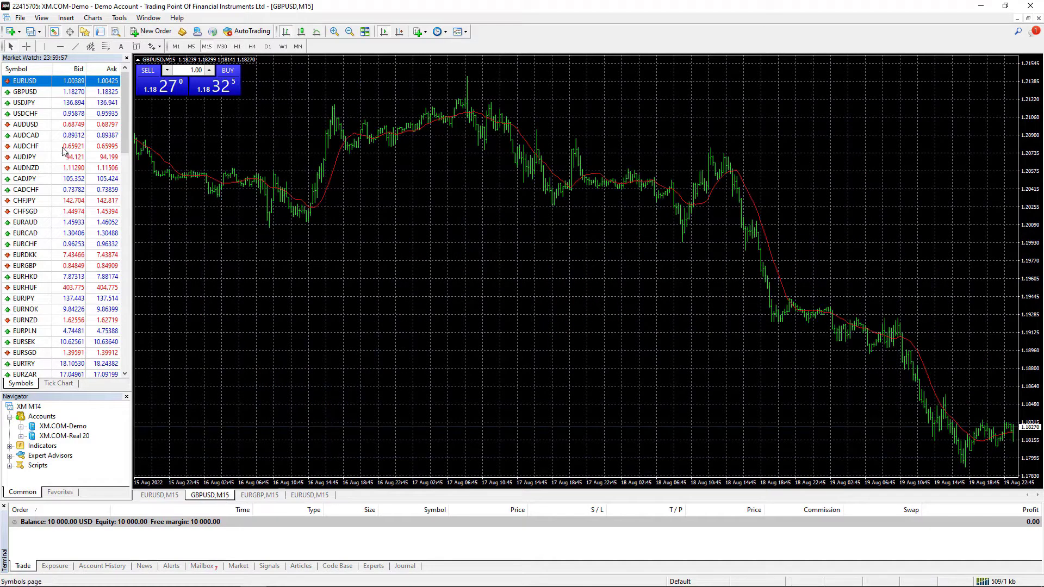
pyautogui.rightClick(34, 94)
pyautogui.click(54, 113)
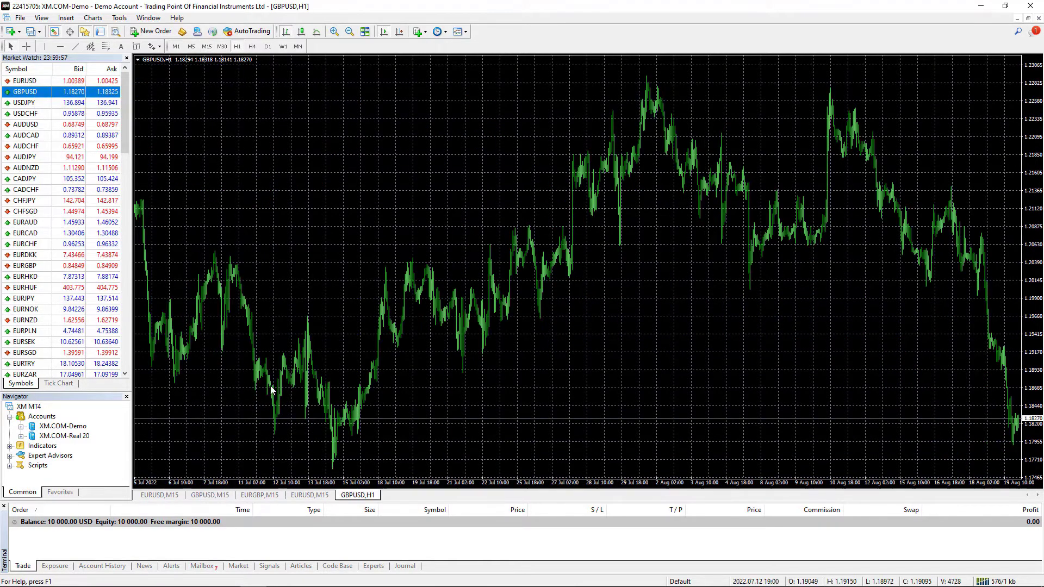
pyautogui.click(207, 47)
# - Open a second EURGBP chart on the M15 timeframe
pyautogui.click(259, 495)
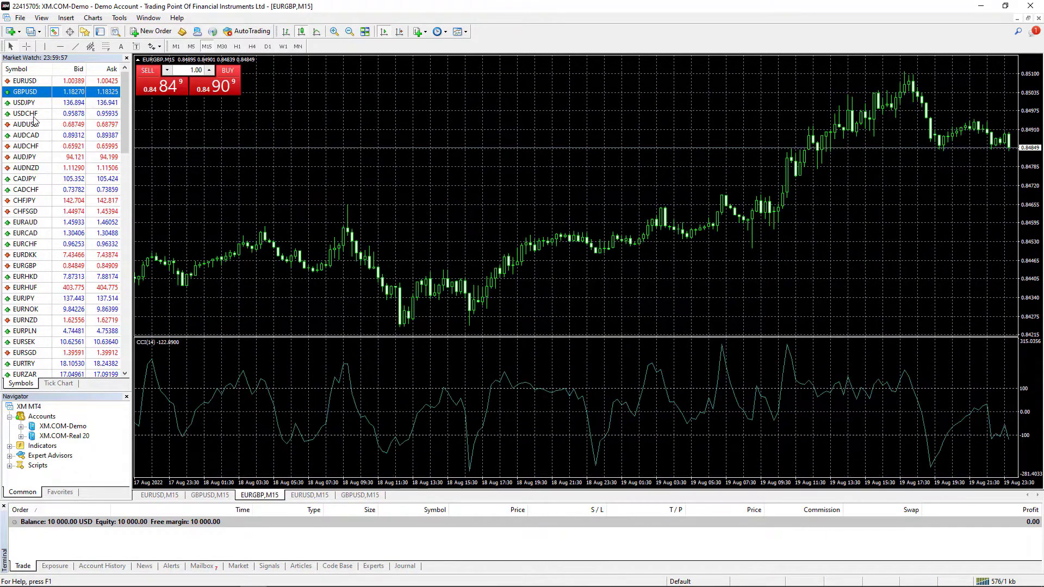
pyautogui.click(26, 266)
# - Reorder the charts so the two EURUSD charts and the two GBPUSD charts each sit side by side
pyautogui.click(310, 495)
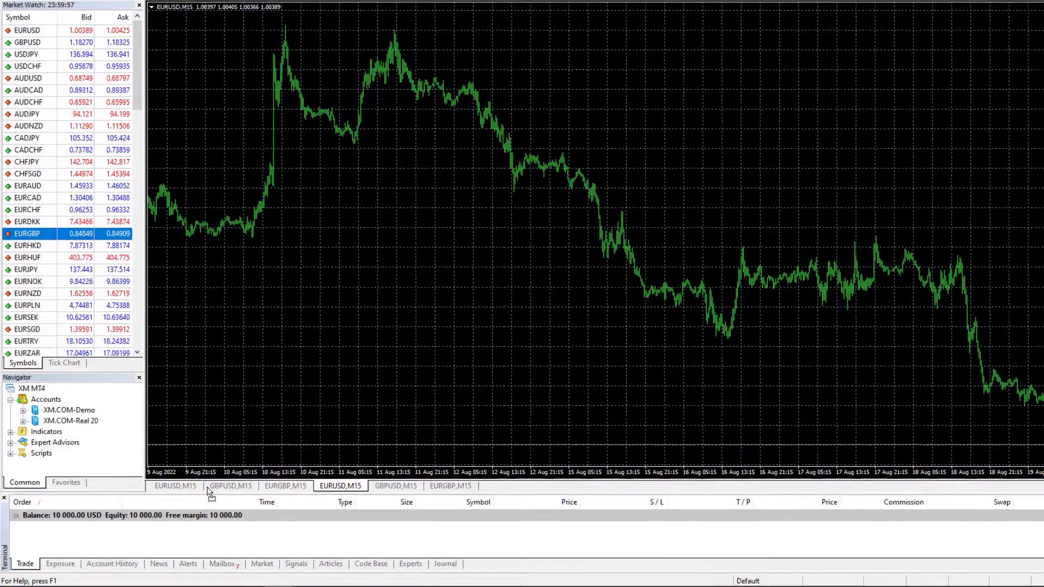
pyautogui.moveTo(308, 496); pyautogui.dragTo(194, 495)
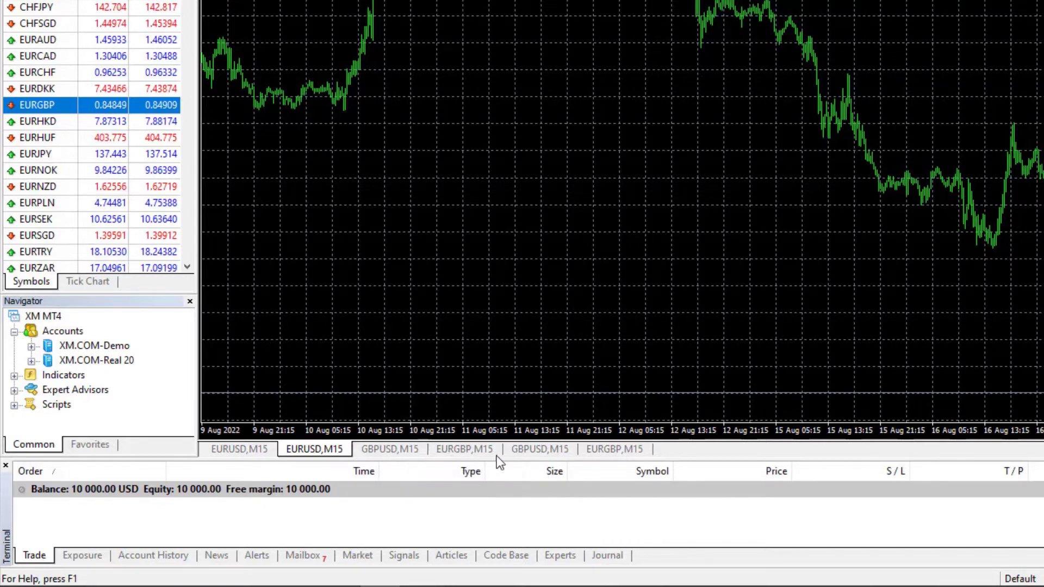
pyautogui.moveTo(530, 449); pyautogui.dragTo(434, 450)
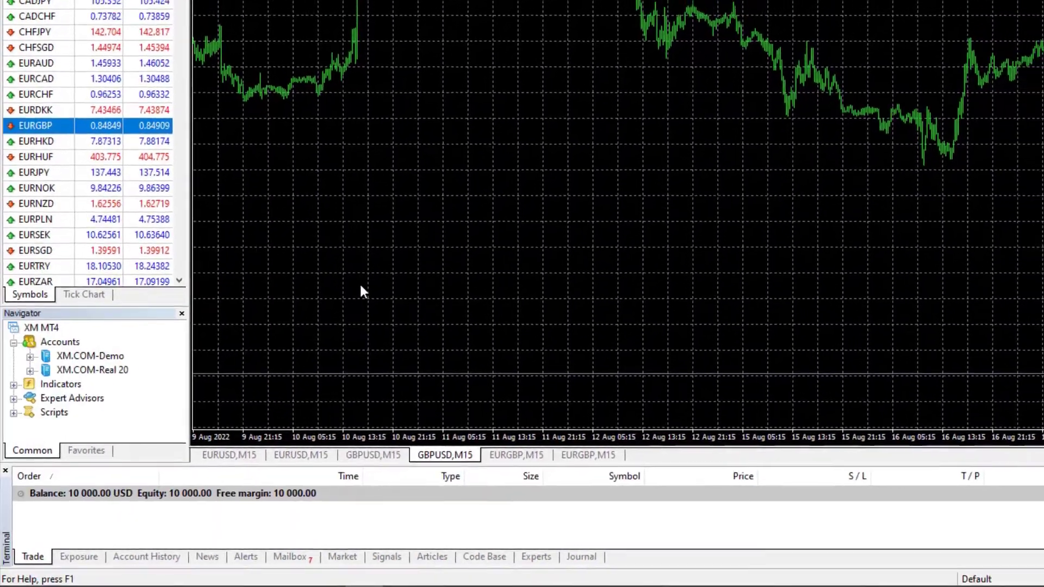
# - Switch between Forex Strategy Builder Professional and XM MT4 to view the strategy collection and the prepared charts
pyautogui.click(223, 575)
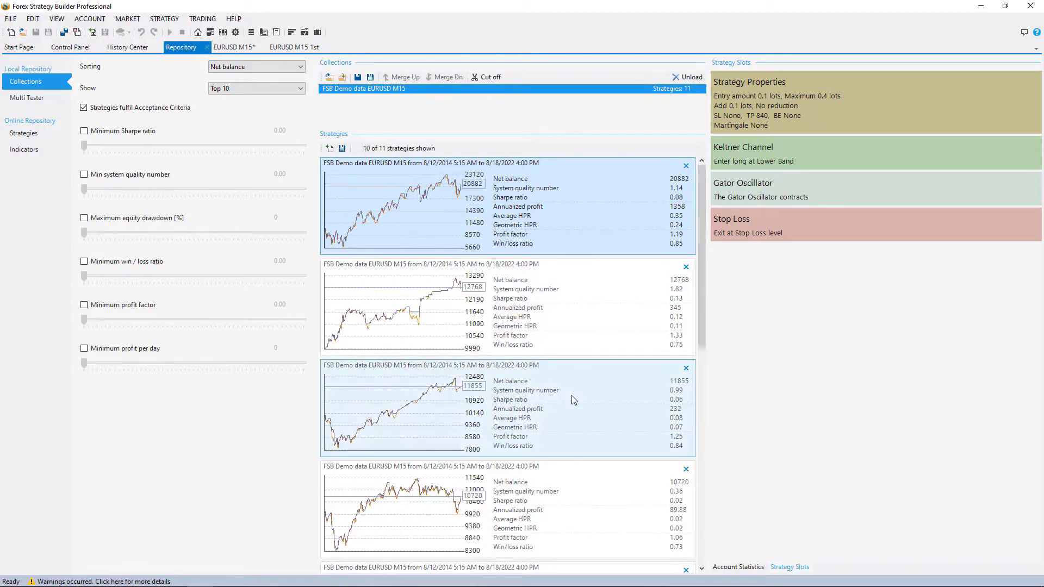
pyautogui.moveTo(252, 581)
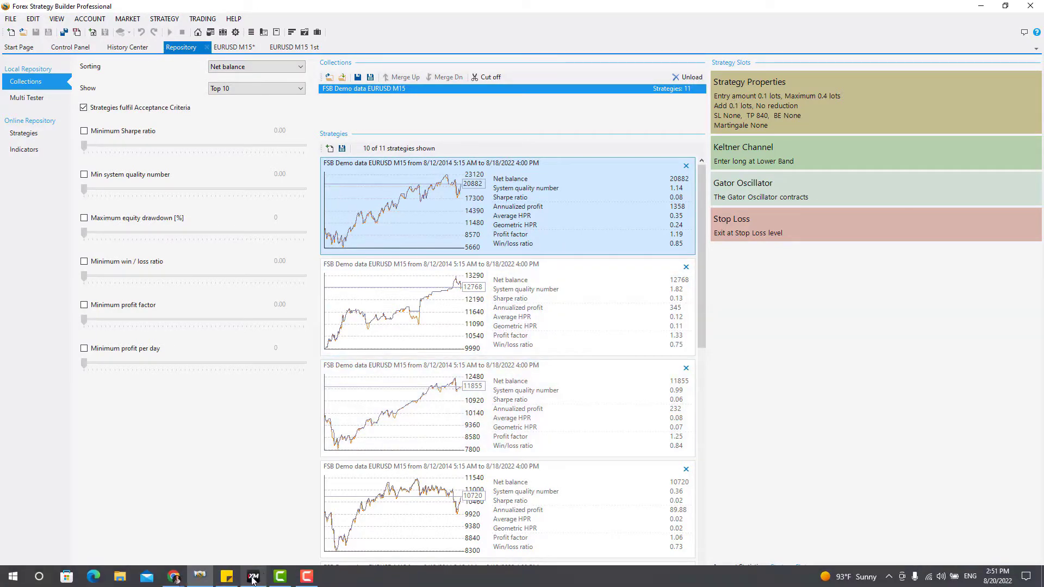
pyautogui.click(199, 579)
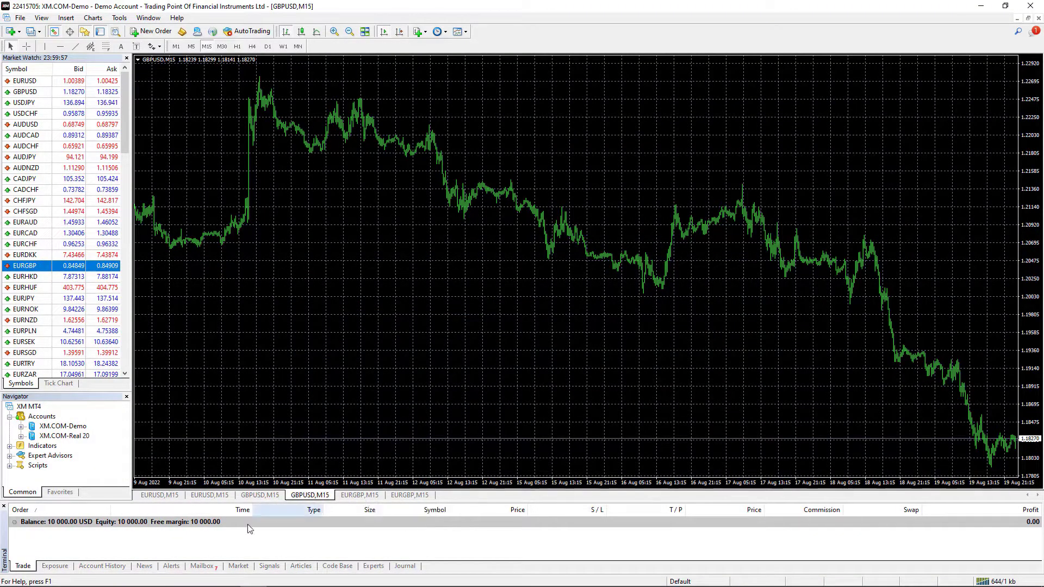
pyautogui.click(200, 579)
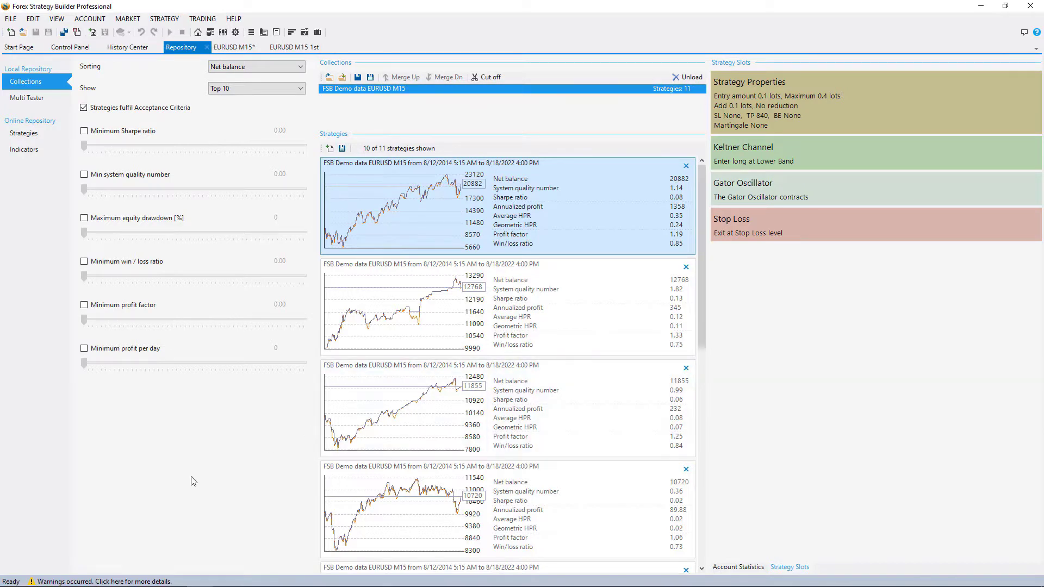
# - Bring up the second Forex Strategy Builder Professional window and view the EURUSD symbol settings of the FSB Demo data source
pyautogui.moveTo(206, 580)
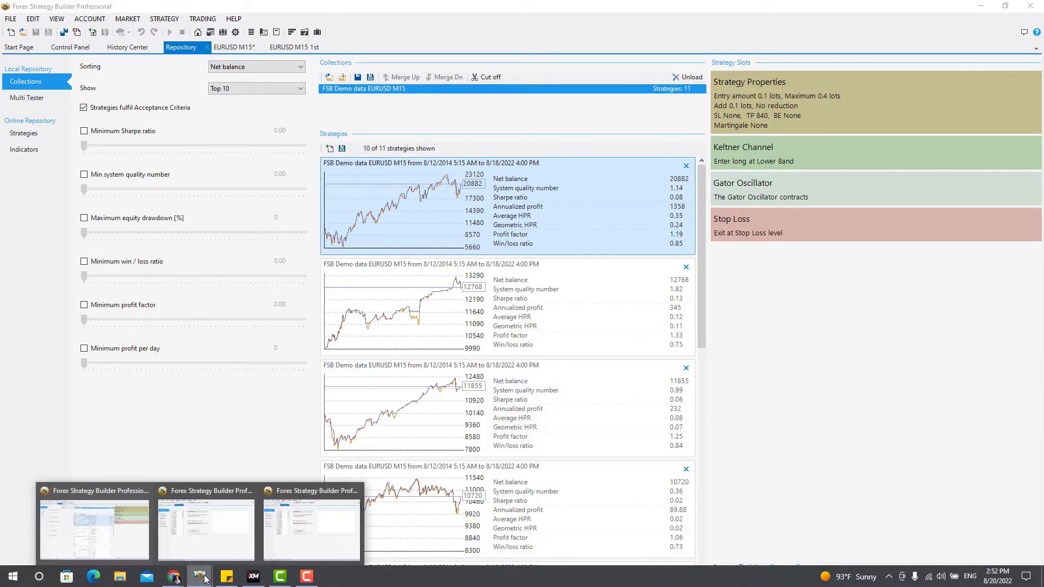
pyautogui.click(207, 522)
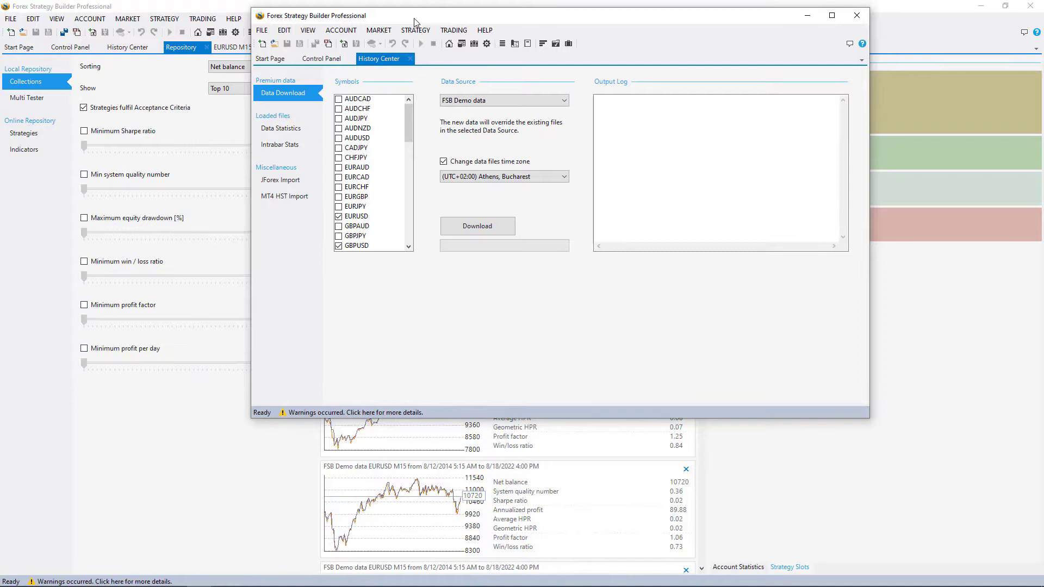
pyautogui.moveTo(427, 15); pyautogui.dragTo(290, 98)
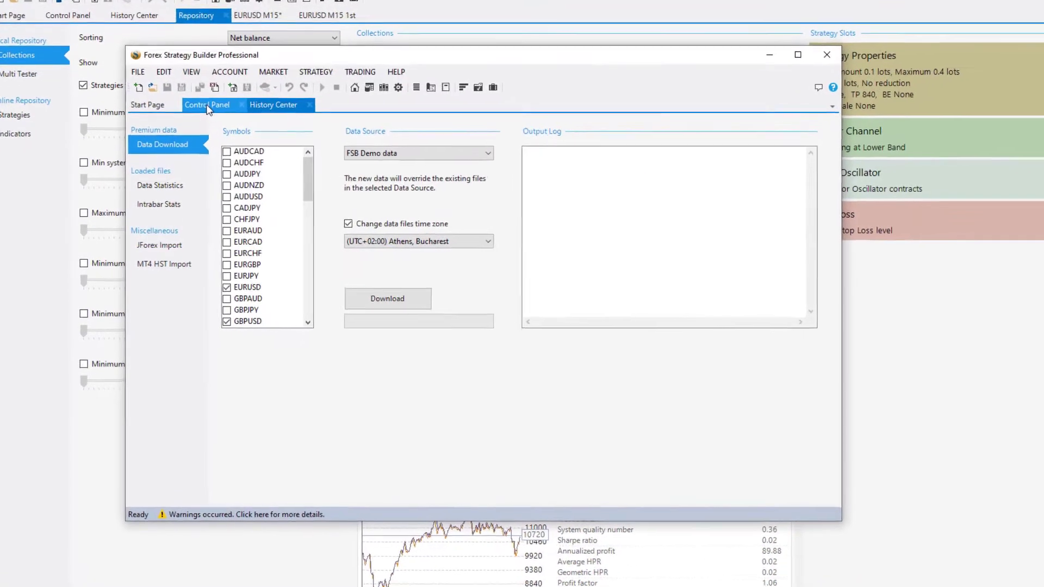
pyautogui.click(188, 125)
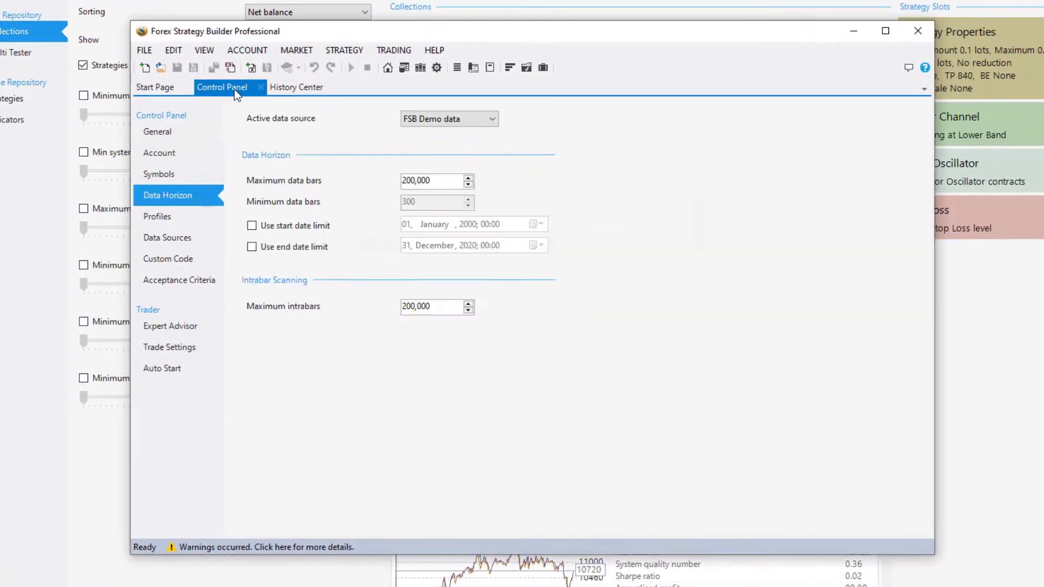
pyautogui.click(160, 196)
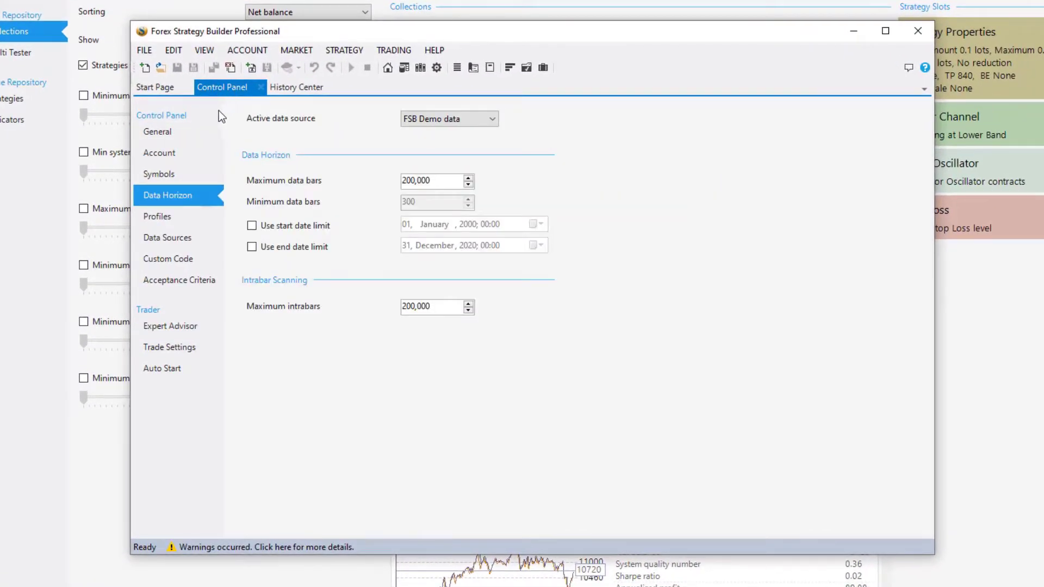
pyautogui.click(158, 175)
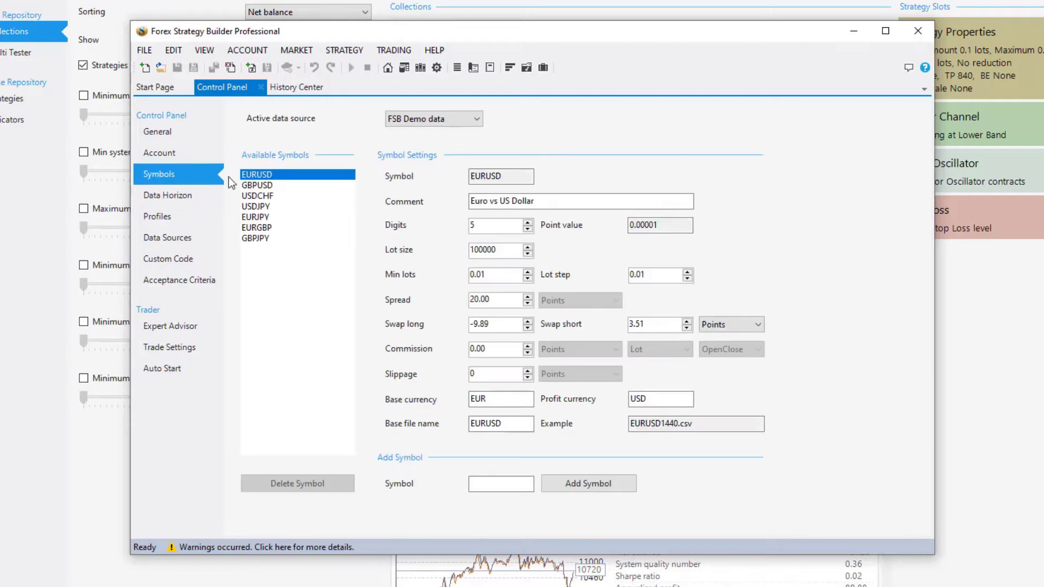
# - Examine the symbol settings of GBPUSD and EURGBP, ending on the GBPUSD swap values
pyautogui.click(259, 186)
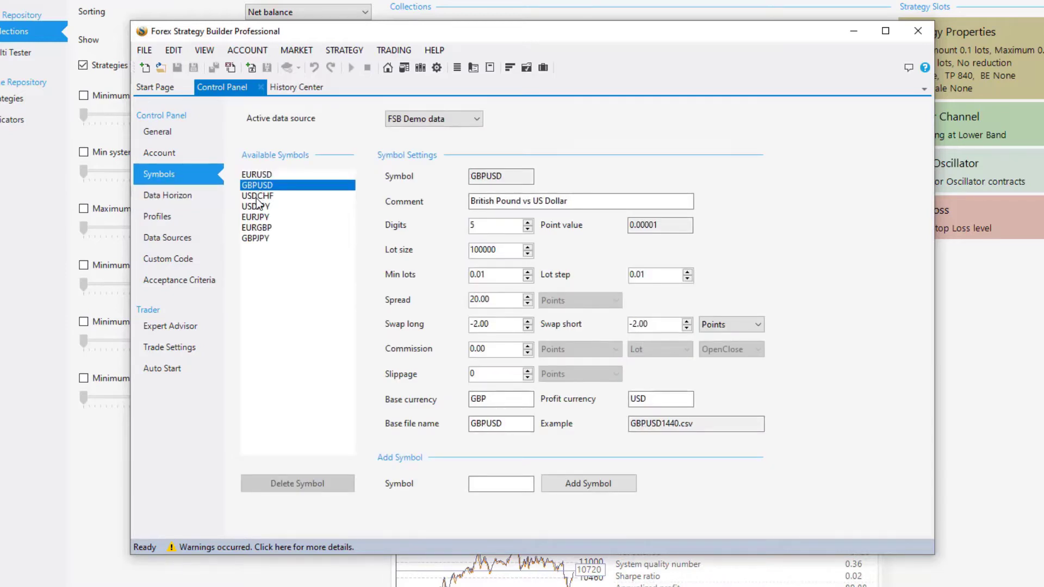
pyautogui.click(259, 228)
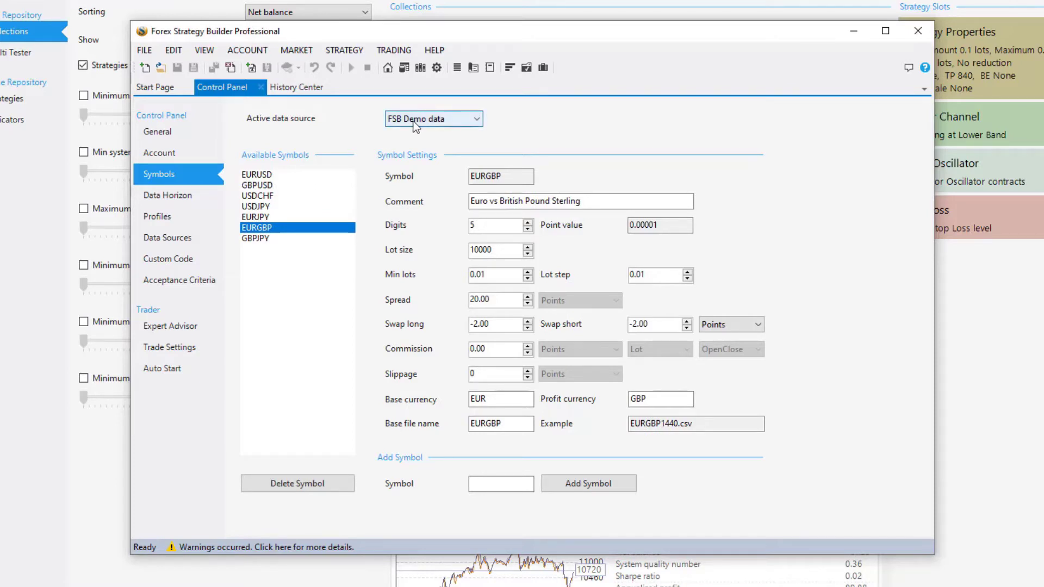
pyautogui.click(269, 185)
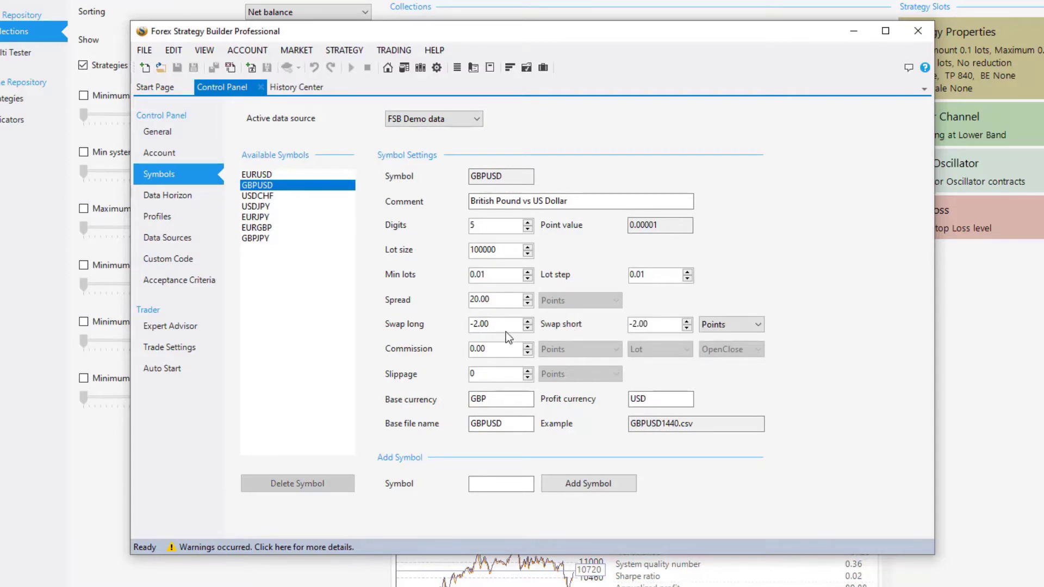
pyautogui.moveTo(508, 332)
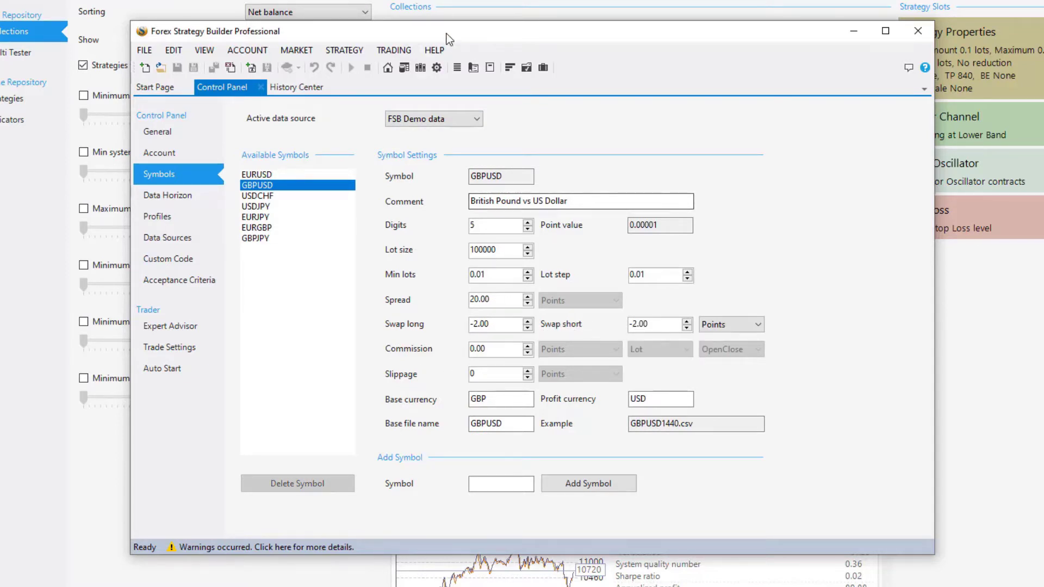
# - Place the Forex Strategy Builder Professional window and the XM MT4 window side by side
pyautogui.moveTo(446, 33); pyautogui.dragTo(312, 0)
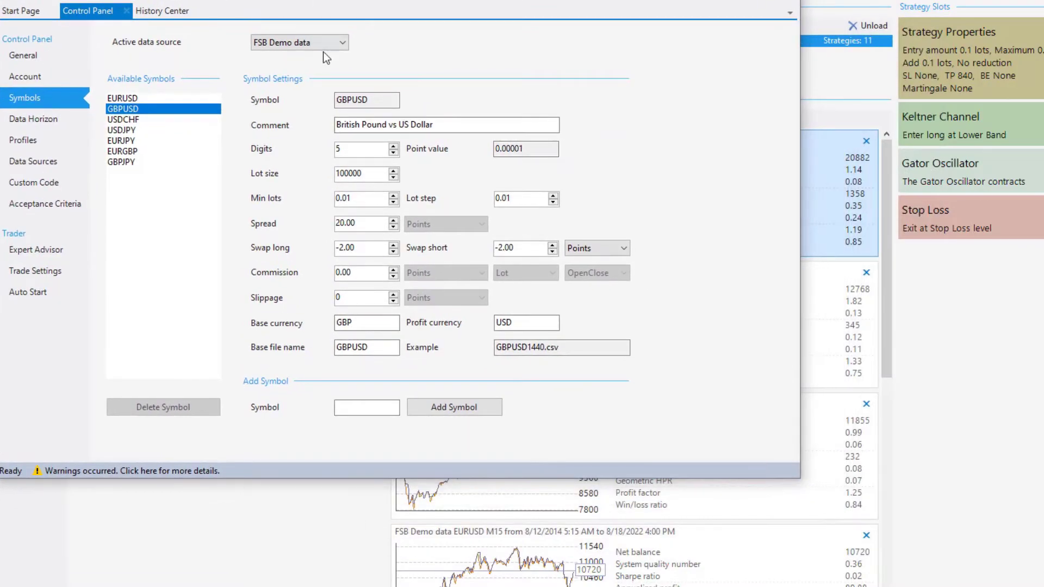
pyautogui.hotkey('alt', 'Tab')
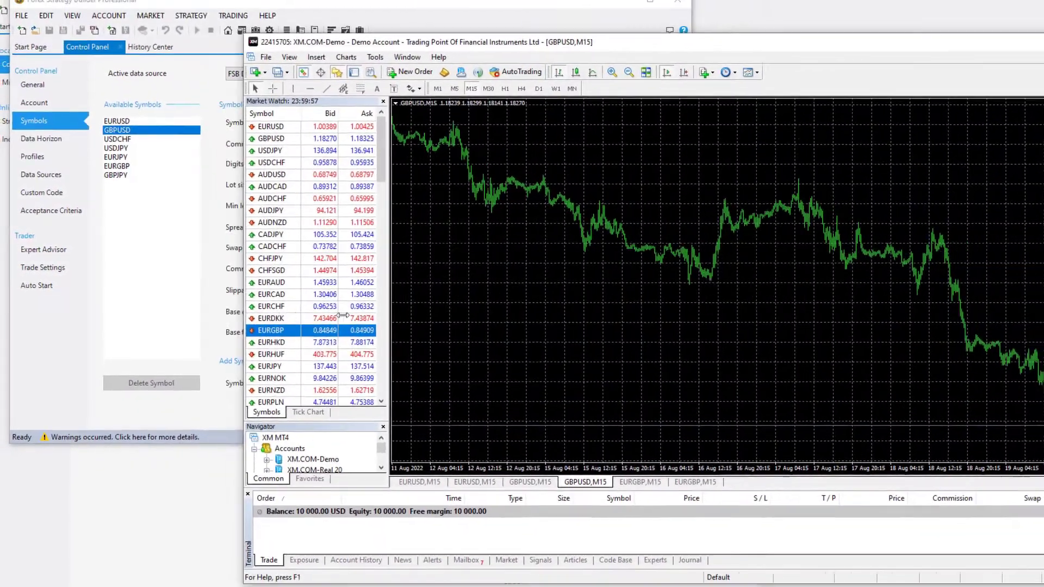
pyautogui.moveTo(244, 315); pyautogui.dragTo(696, 316)
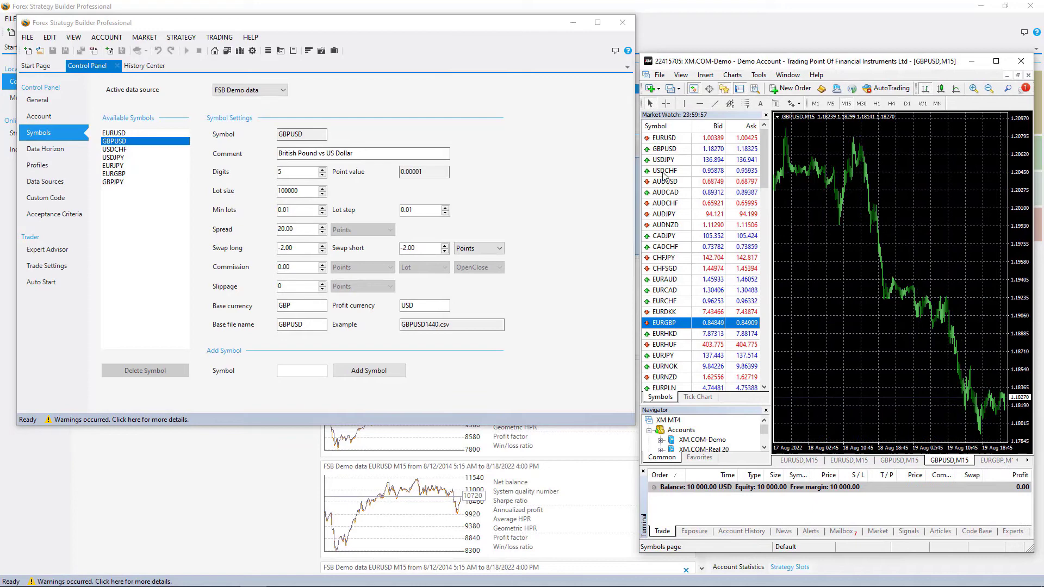
# - Open the GBPUSD contract specification in XM MT4 and examine its swap long and swap short values
pyautogui.rightClick(667, 150)
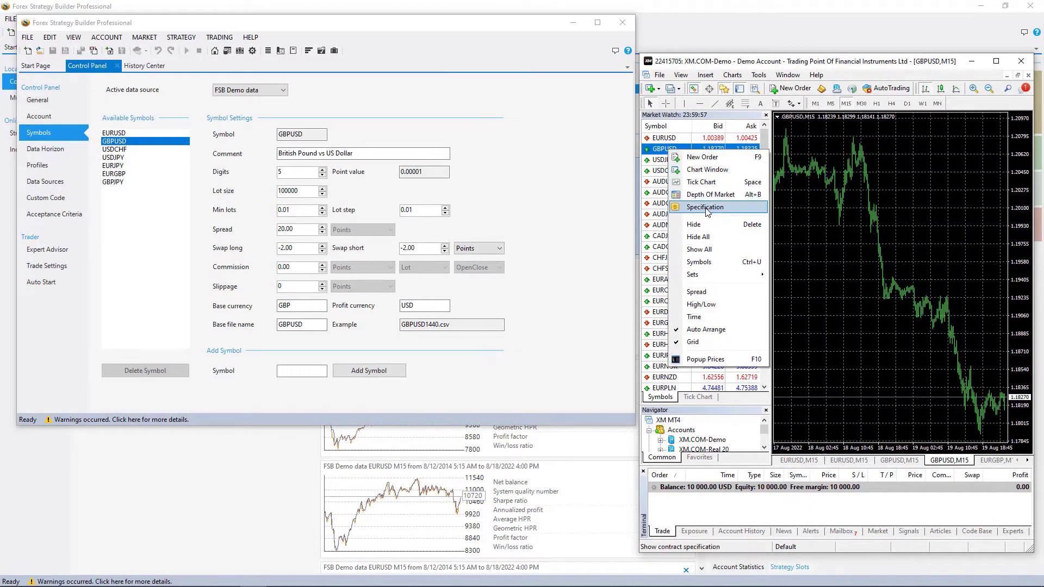
pyautogui.click(706, 207)
pyautogui.moveTo(132, 41); pyautogui.dragTo(813, 152)
pyautogui.scroll(-3, 815, 228)
pyautogui.scroll(-1, 816, 239)
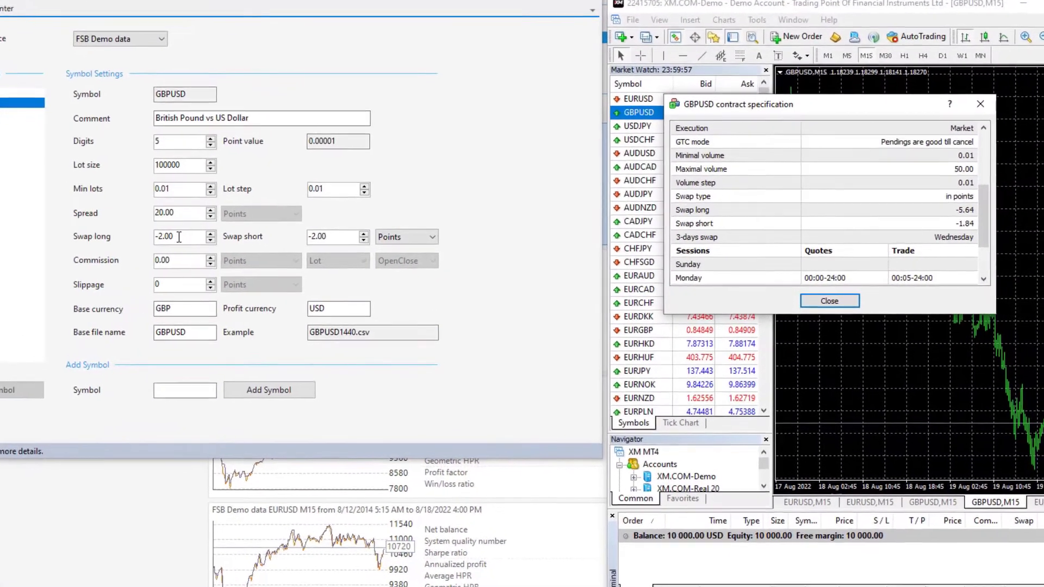
# - In Forex Strategy Builder Professional, set GBPUSD's swap long to -5.64 and swap short to -1.84 points
pyautogui.doubleClick(275, 254)
pyautogui.moveTo(153, 245); pyautogui.dragTo(138, 245)
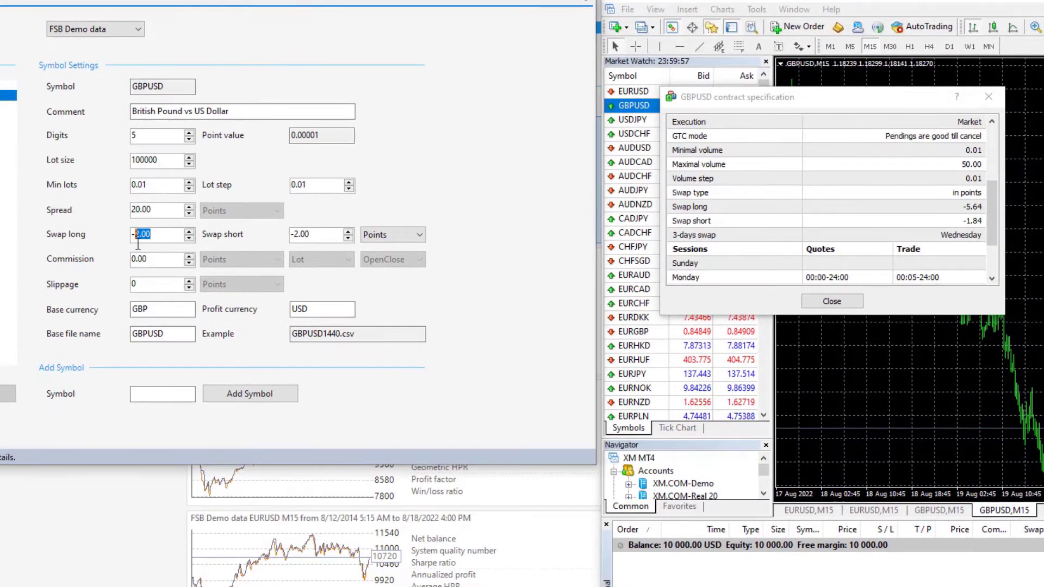
pyautogui.write('5.64')
pyautogui.moveTo(310, 239); pyautogui.dragTo(296, 244)
pyautogui.write('1.84')
# - Select the EURGBP symbol settings and open the EURGBP contract specification in XM MT4 at its swap values
pyautogui.click(8, 137)
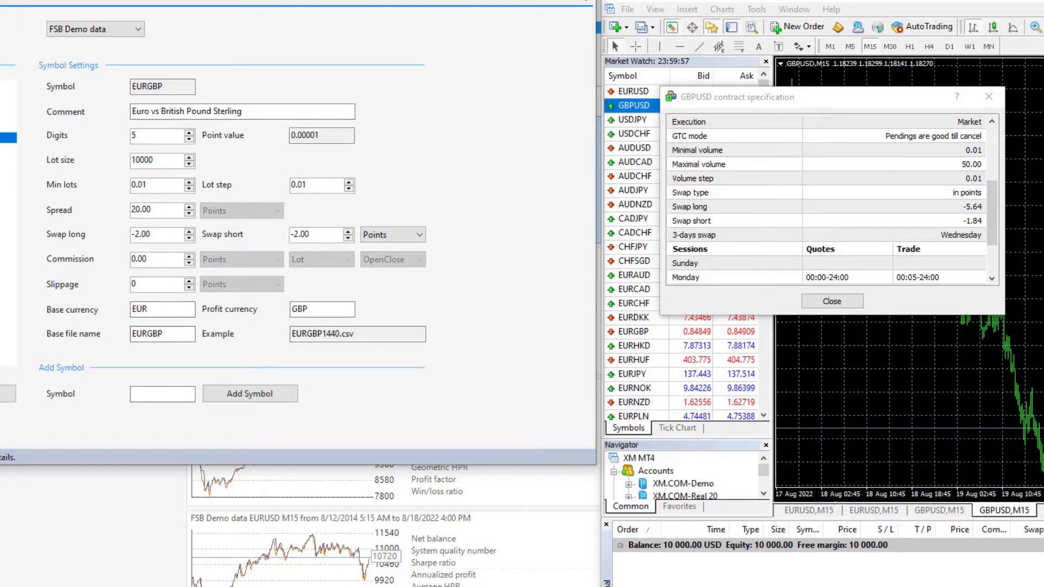
pyautogui.click(989, 97)
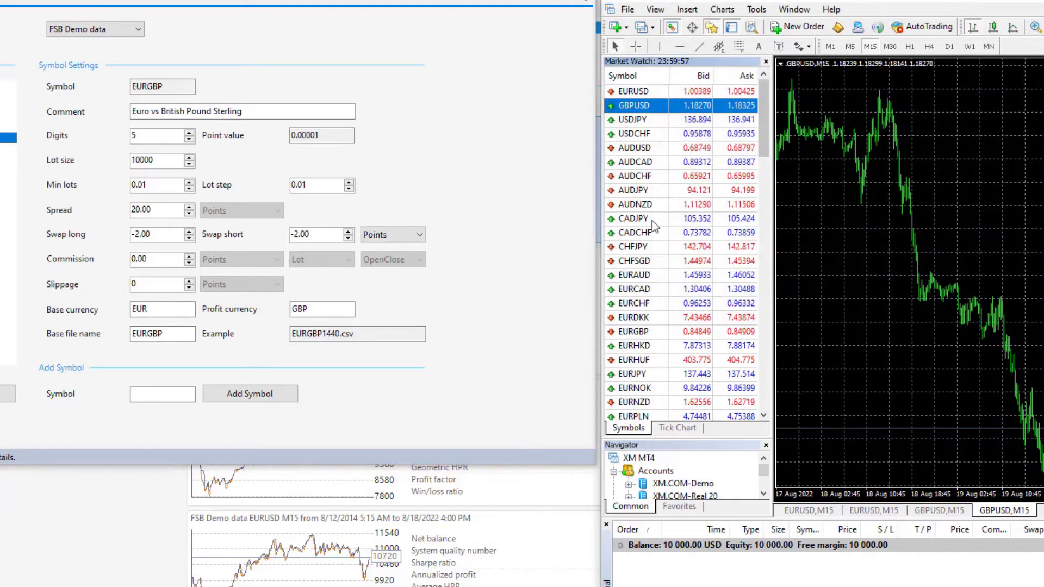
pyautogui.rightClick(641, 332)
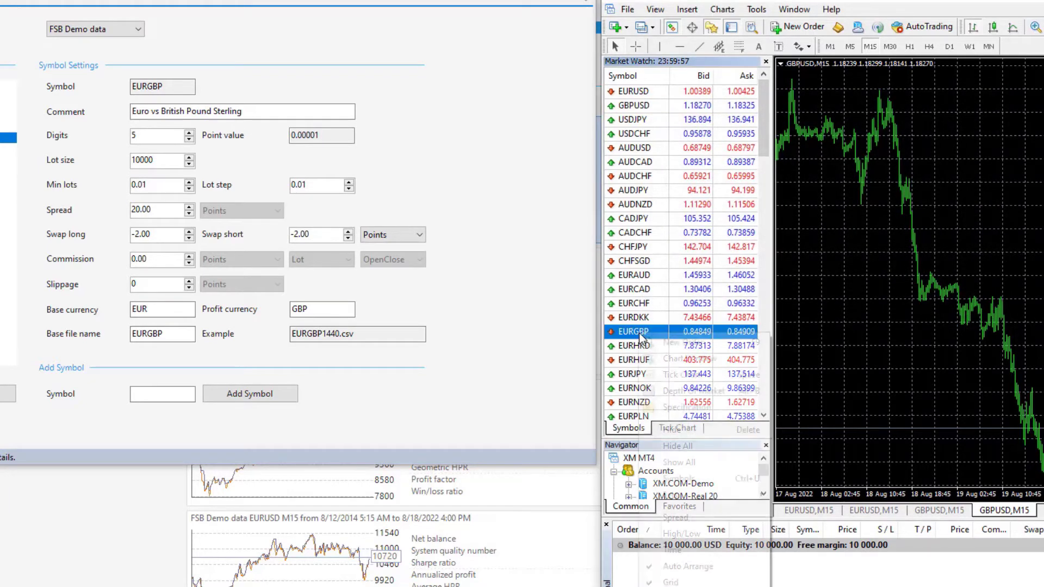
pyautogui.click(661, 361)
pyautogui.rightClick(843, 112)
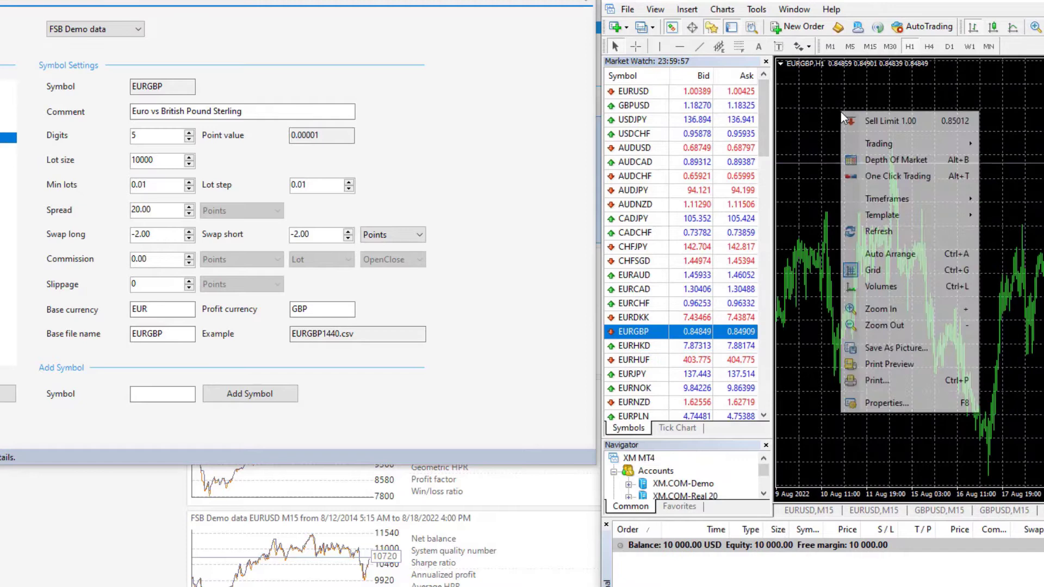
pyautogui.click(708, 333)
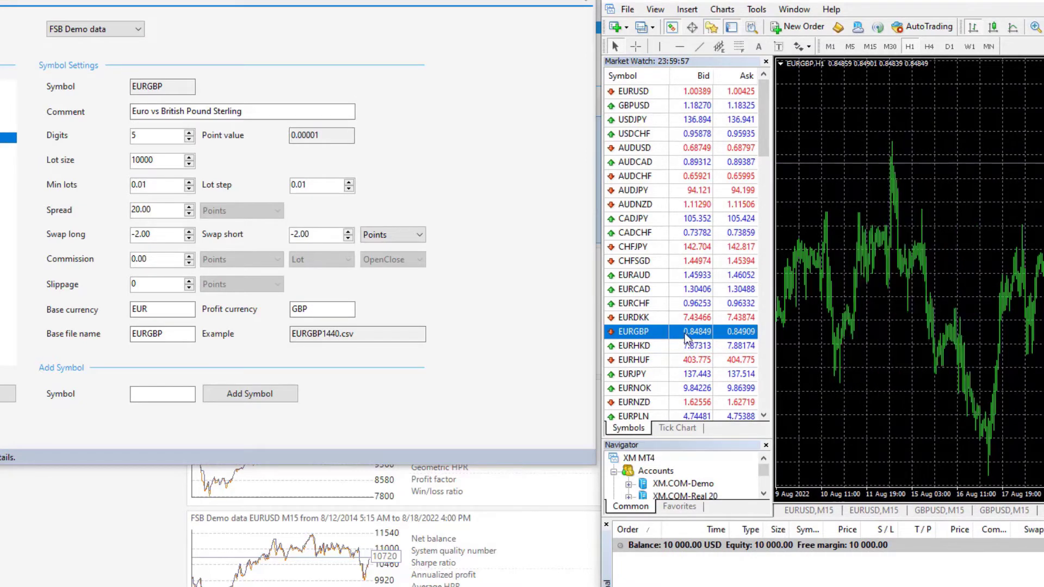
pyautogui.rightClick(708, 334)
pyautogui.click(706, 409)
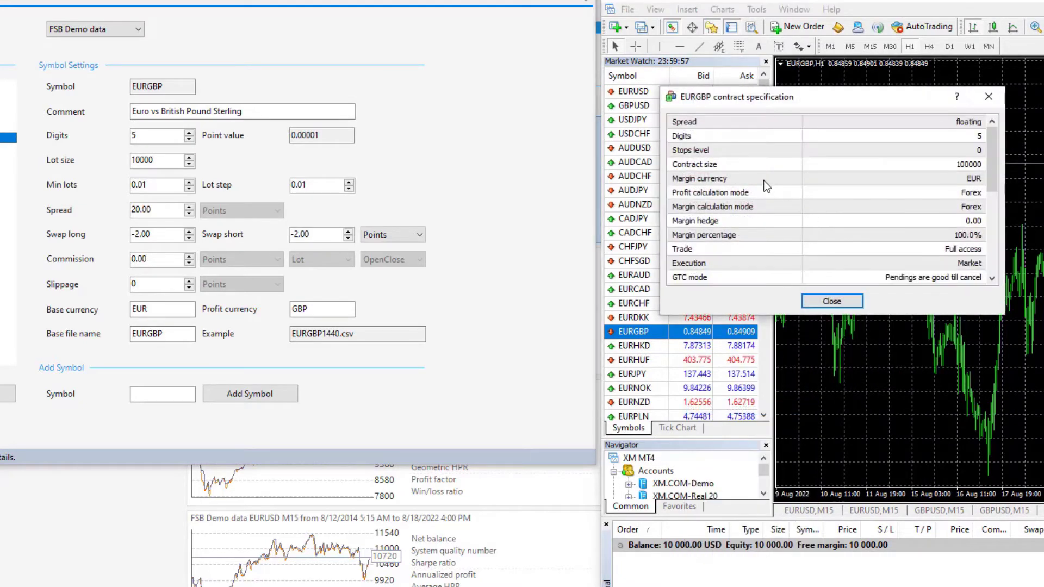
pyautogui.moveTo(991, 162); pyautogui.dragTo(992, 214)
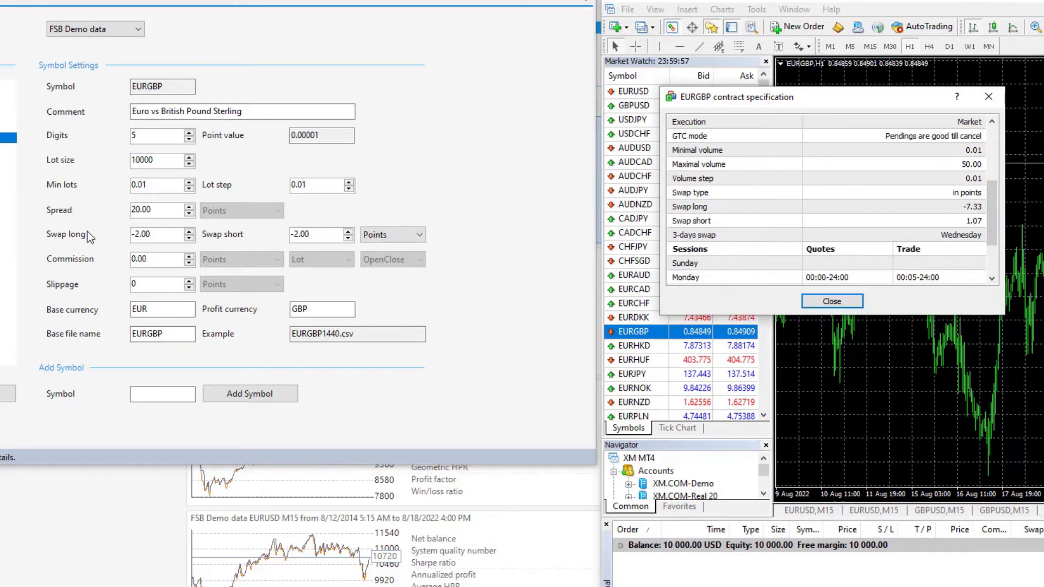
# - In Forex Strategy Builder Professional, set EURGBP's swap long to -7.33 and swap short to 1.07 points
pyautogui.doubleClick(138, 234)
pyautogui.write('-7.')
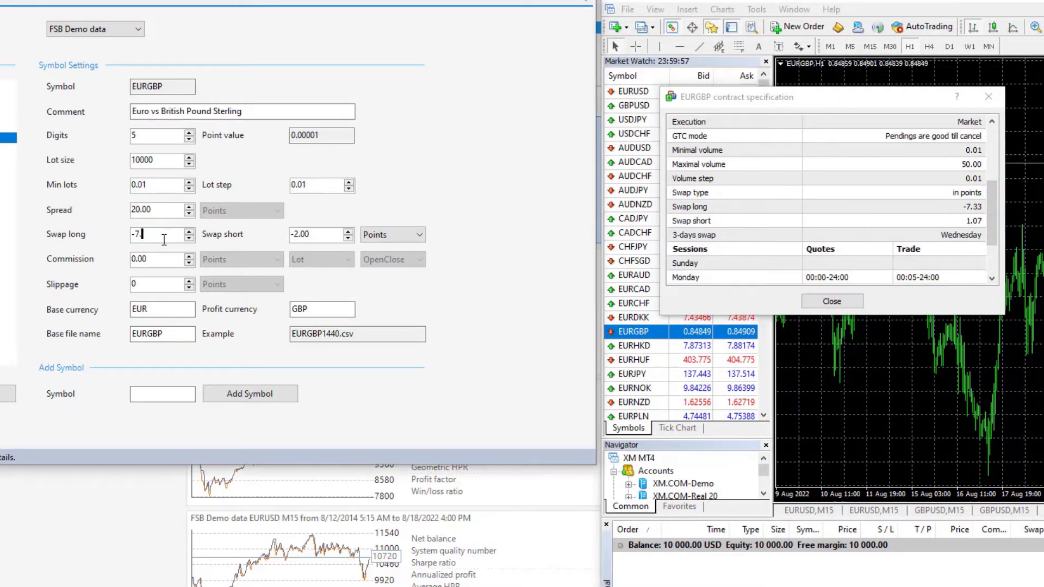
pyautogui.write('33')
pyautogui.moveTo(328, 235); pyautogui.dragTo(288, 240)
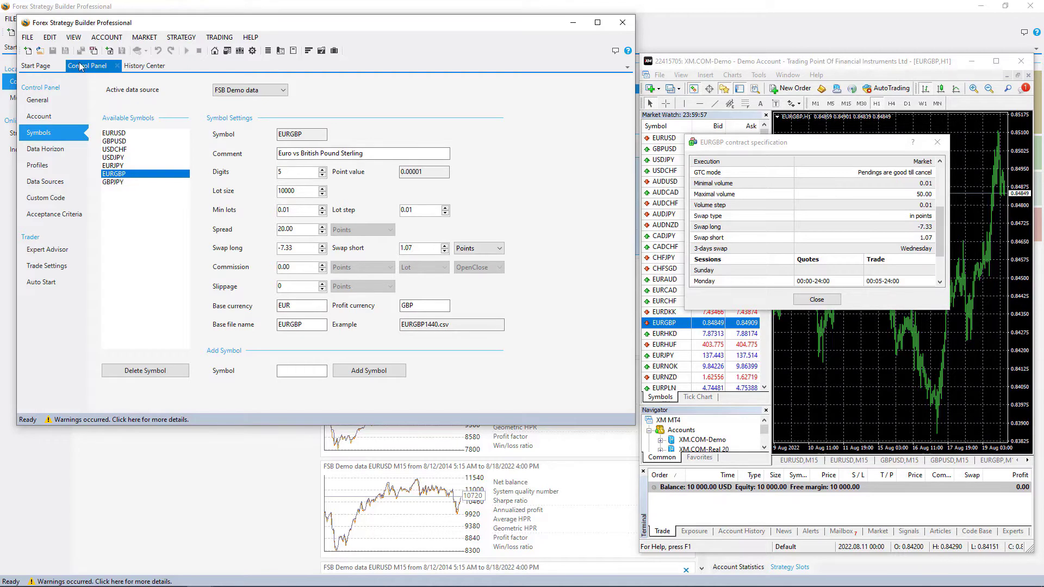
# - Create a new strategy, maximize the window and set the strategy's symbol to GBPUSD on M15
pyautogui.click(109, 51)
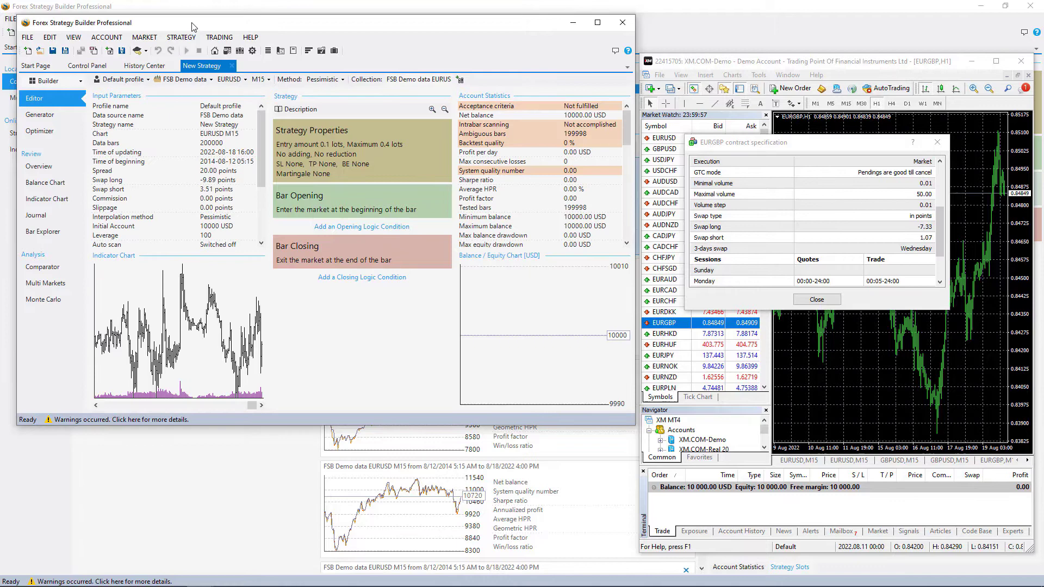
pyautogui.doubleClick(192, 26)
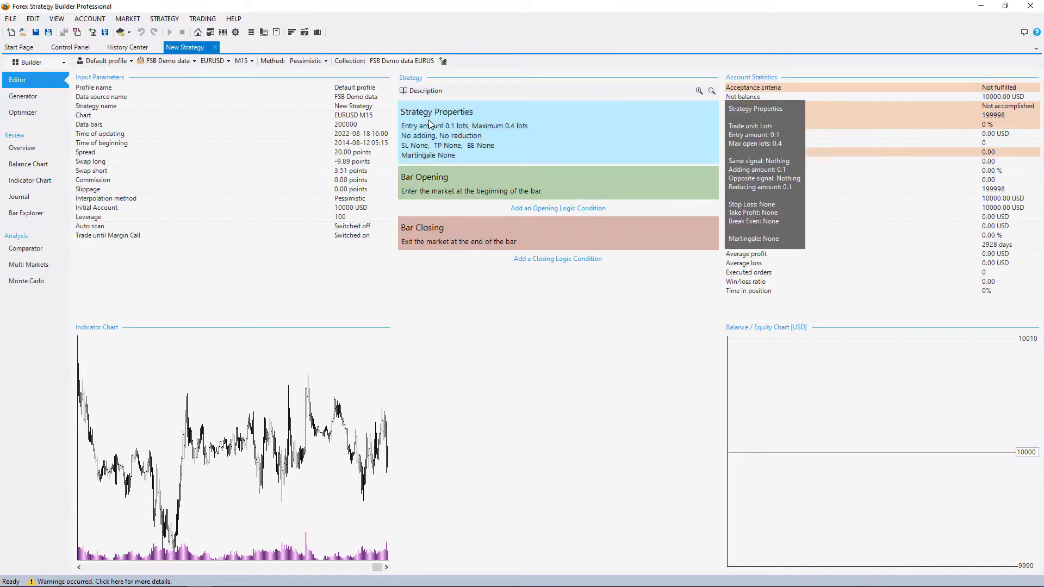
pyautogui.click(225, 62)
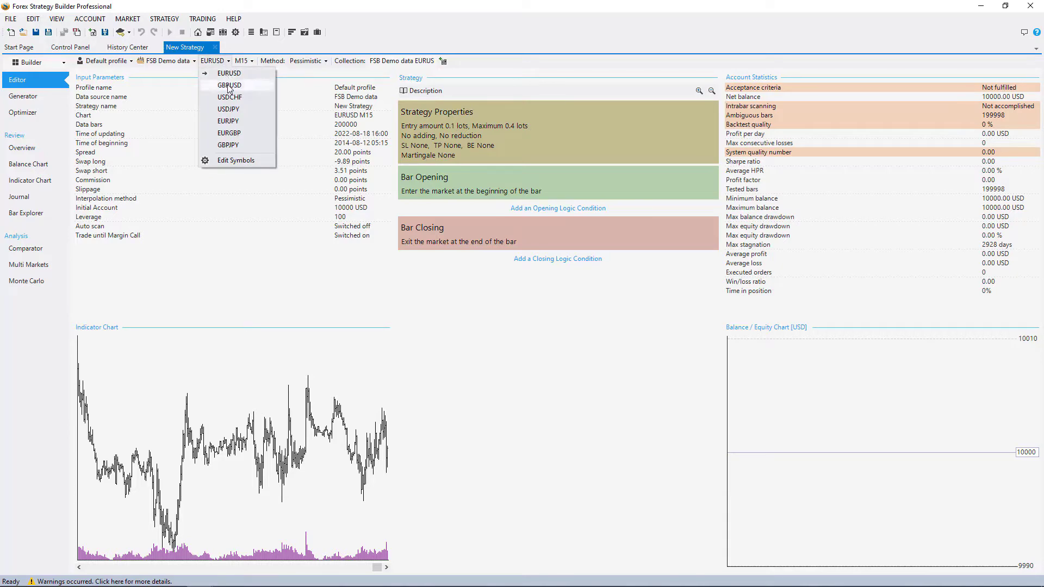
pyautogui.click(229, 86)
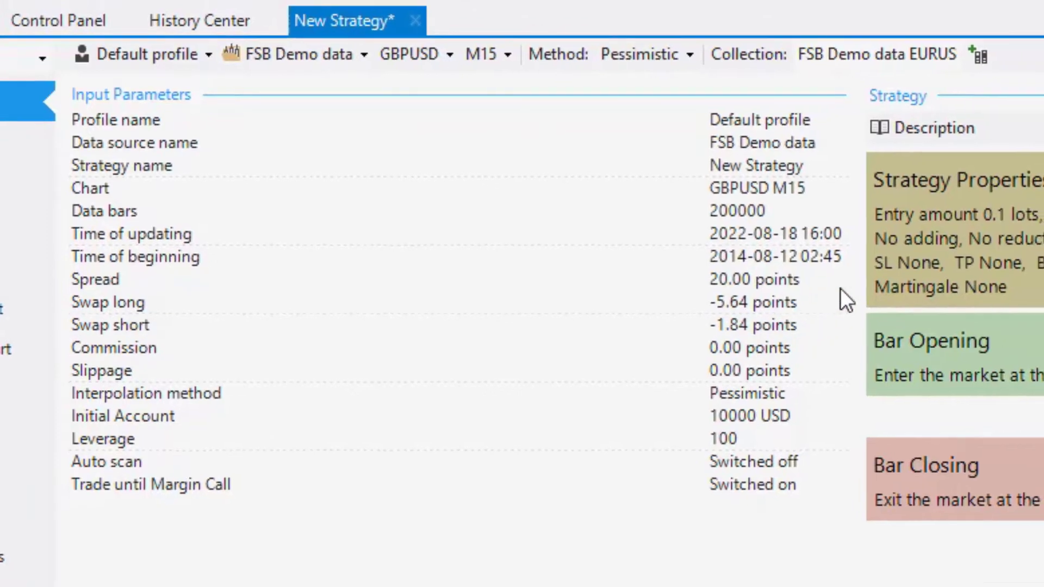
# - Review the generator's common options and settings for the GBPUSD M15 strategy and start the generation
pyautogui.click(965, 247)
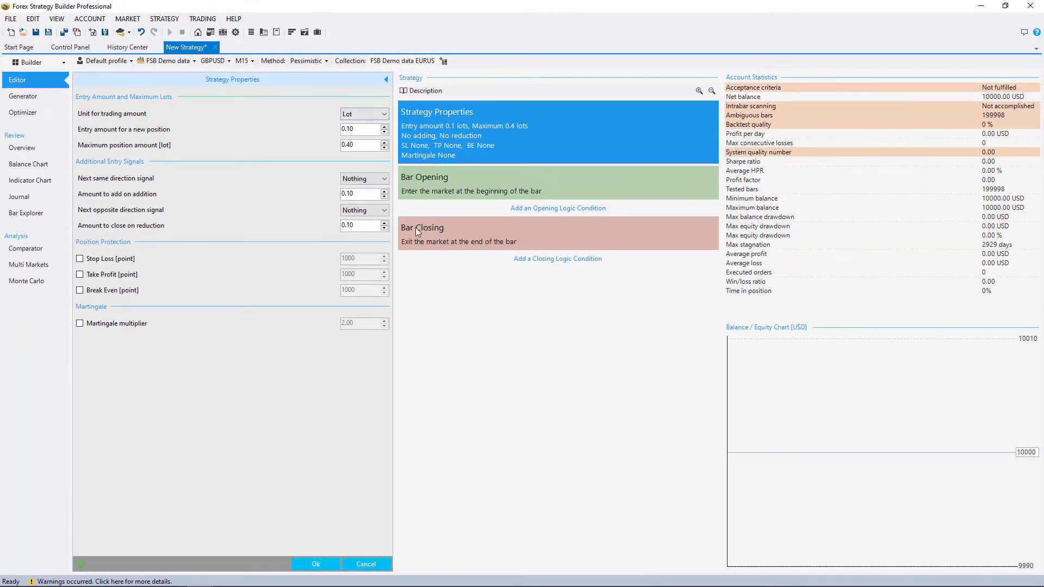
pyautogui.click(39, 101)
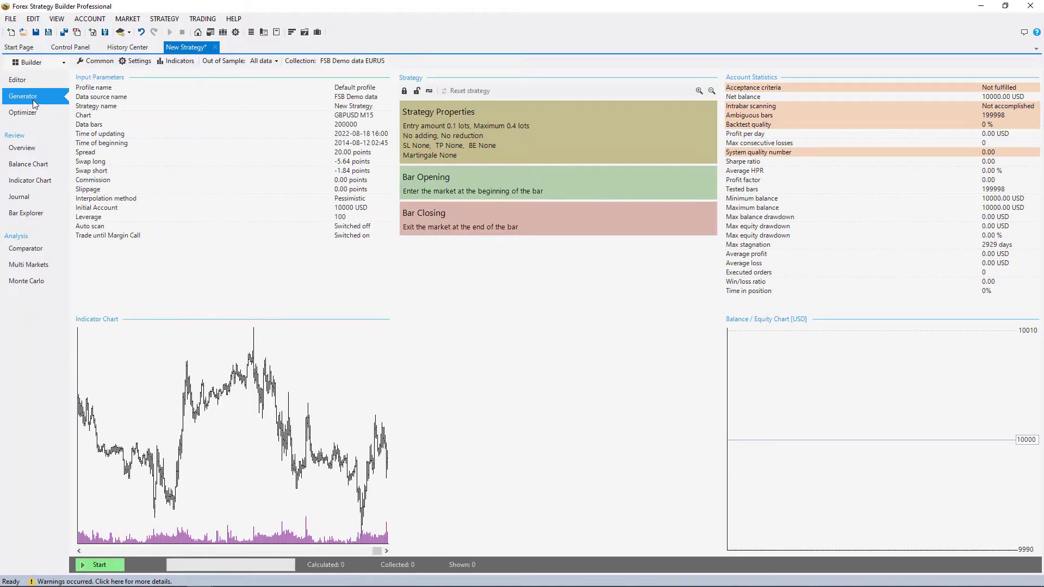
pyautogui.click(96, 60)
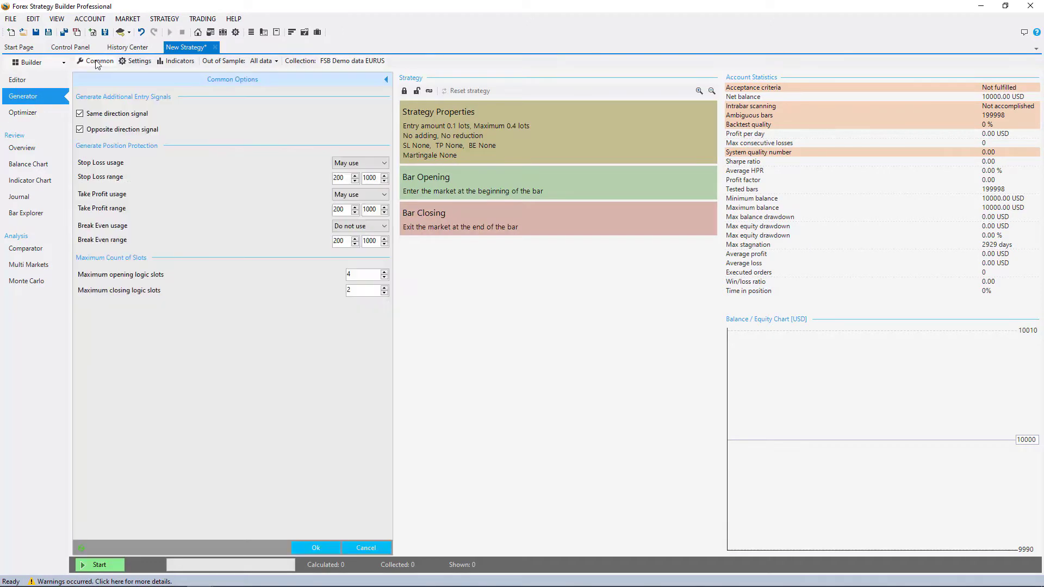
pyautogui.click(136, 63)
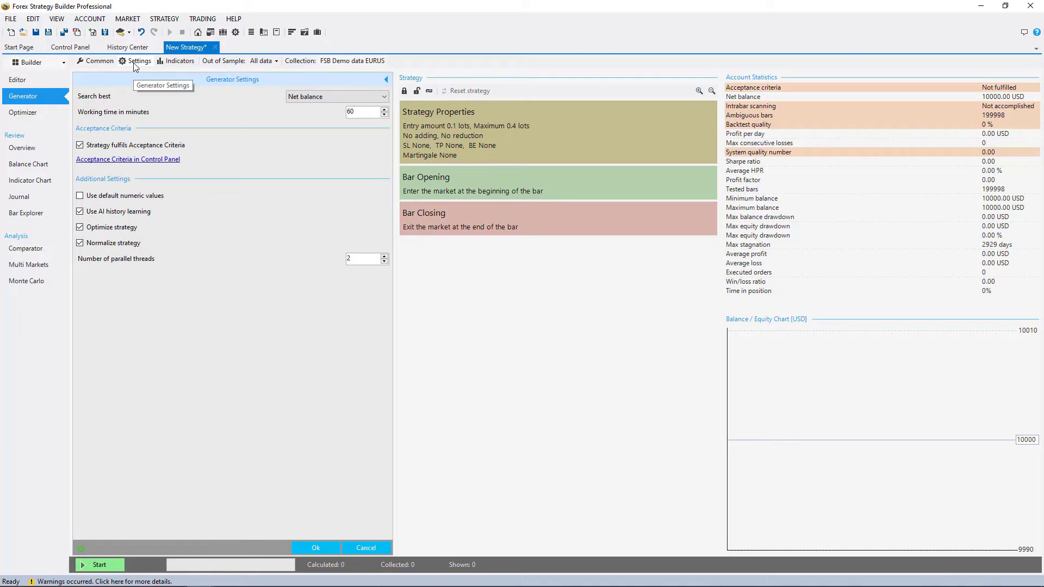
pyautogui.click(100, 564)
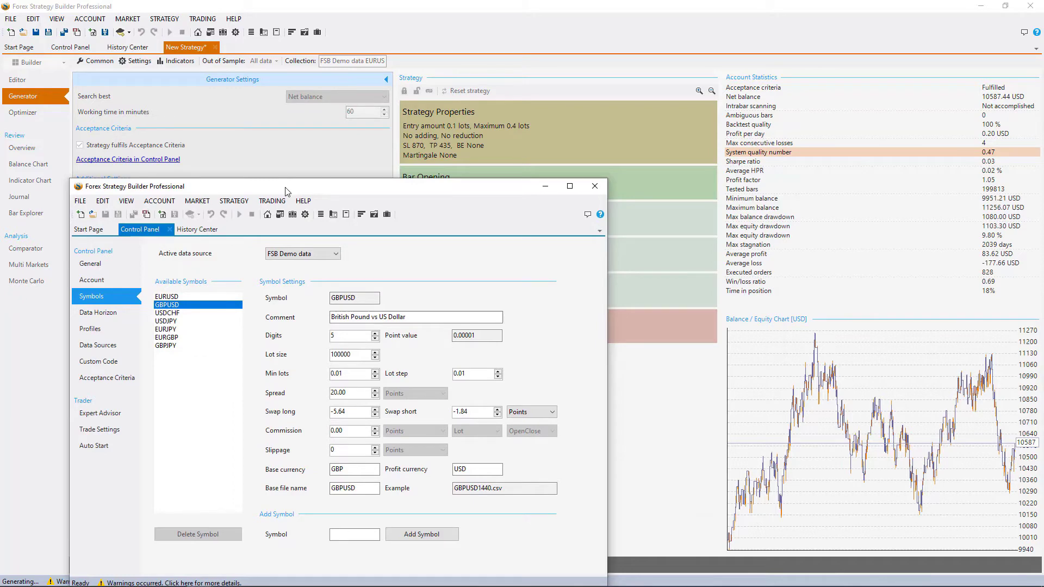
# - In another Forex Strategy Builder Professional window, maximize it, set the new strategy's symbol to EURGBP and open the Generator
pyautogui.doubleClick(286, 190)
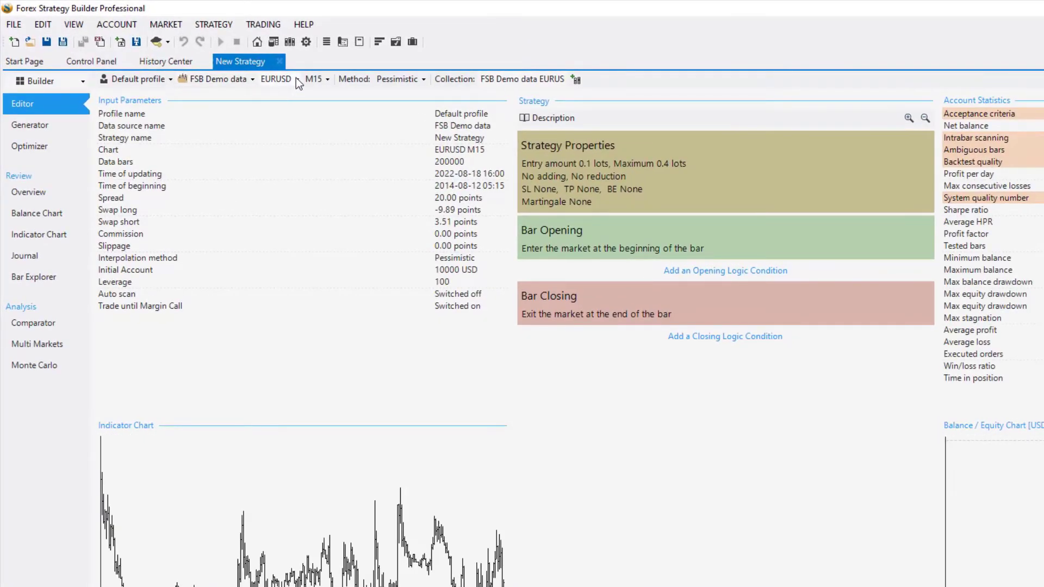
pyautogui.click(297, 80)
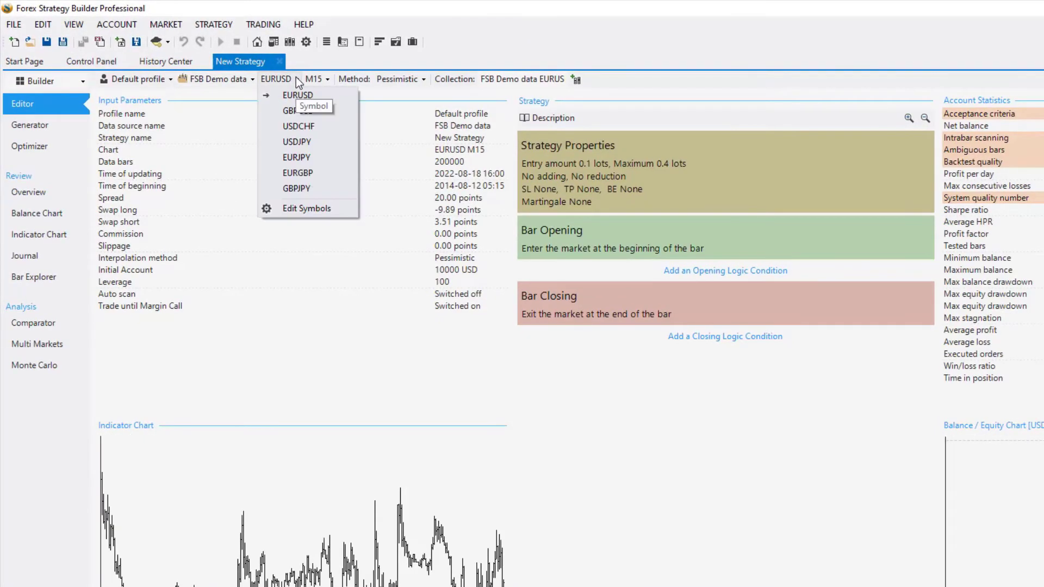
pyautogui.click(280, 174)
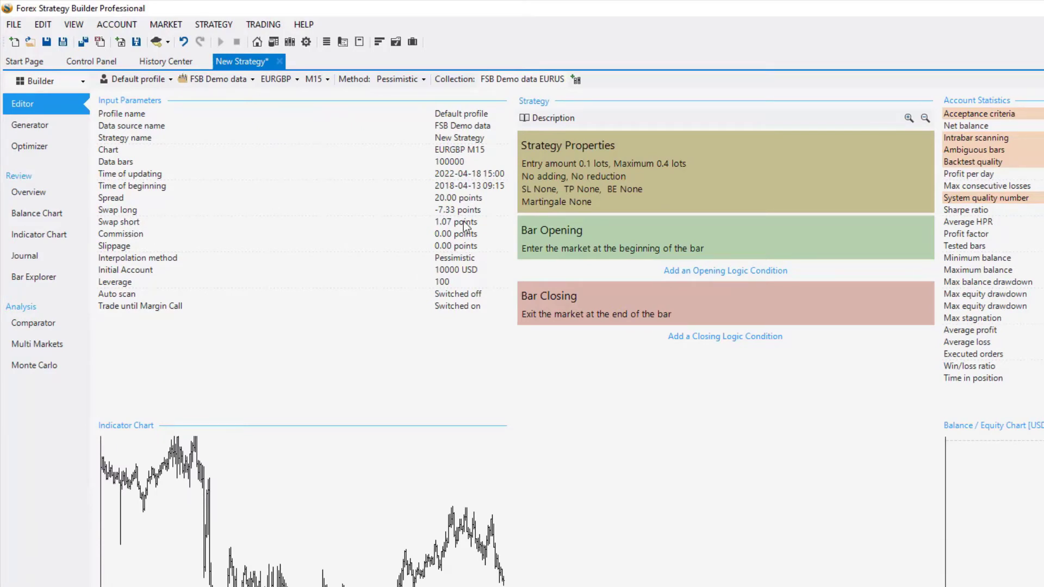
pyautogui.click(60, 133)
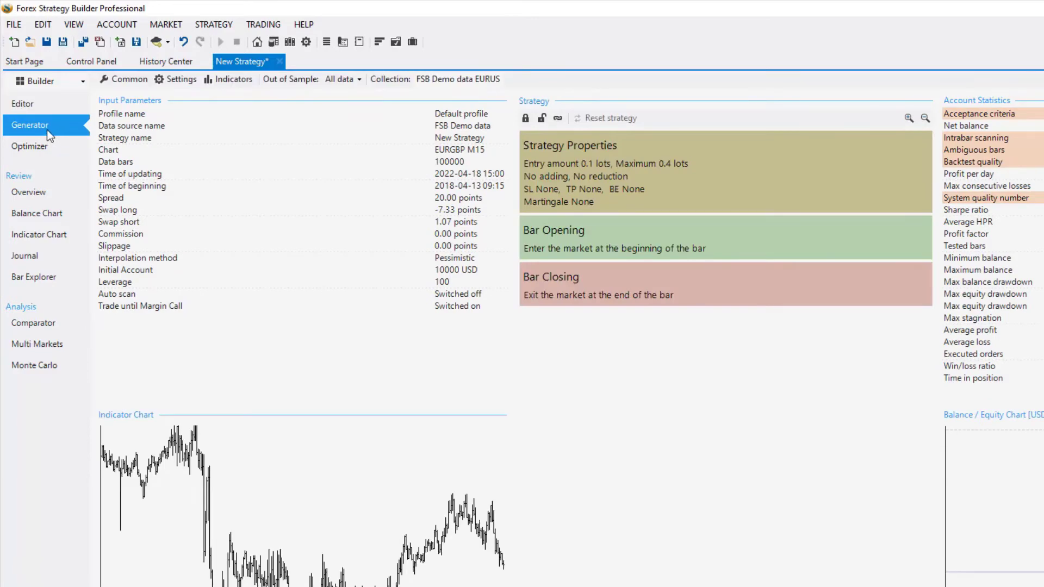
# - Close the generator settings in the GBPUSD window and bring the EURGBP generator window back to full size
pyautogui.moveTo(192, 8); pyautogui.dragTo(740, 124)
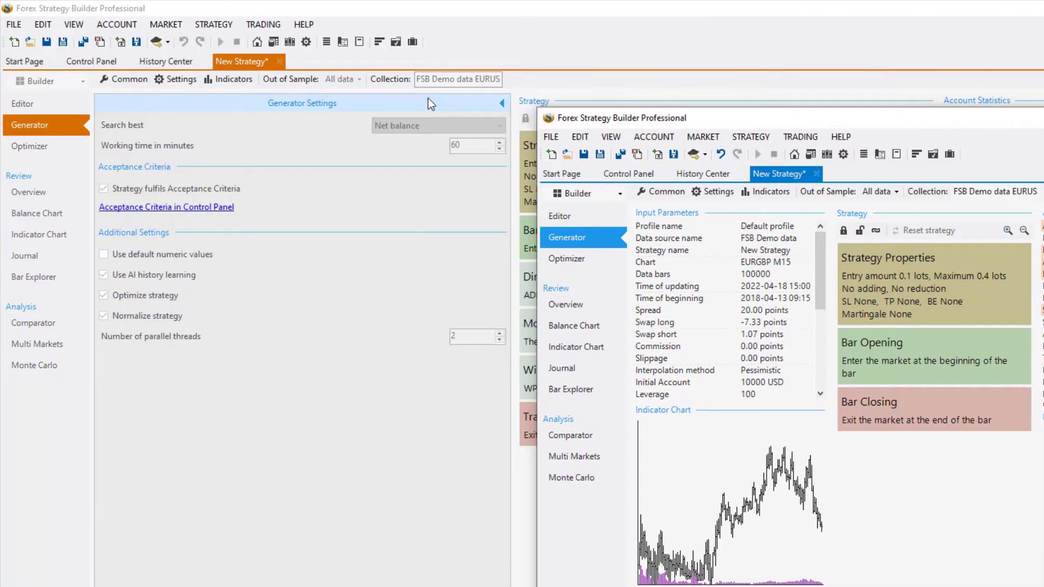
pyautogui.click(504, 103)
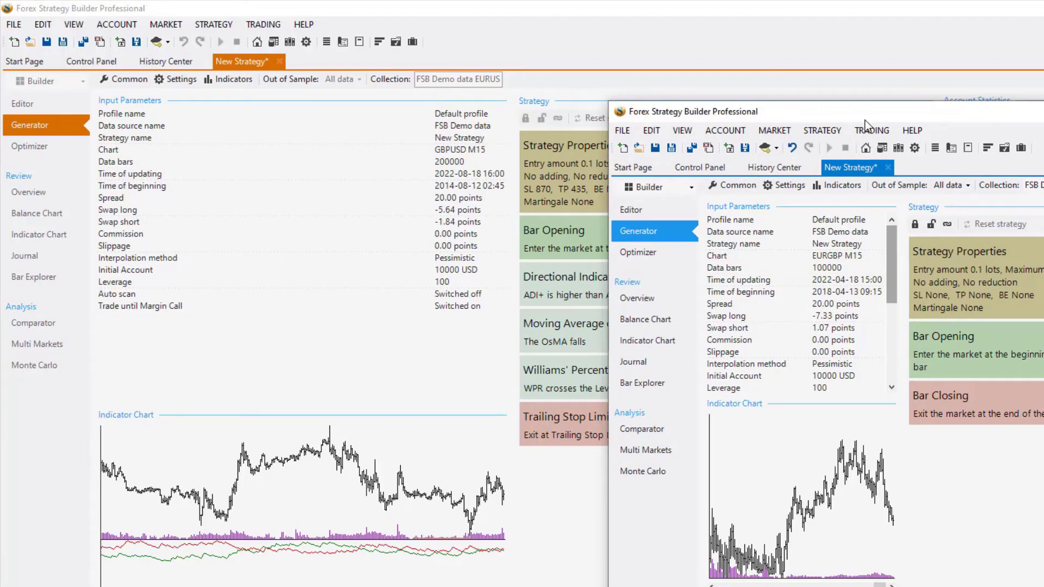
pyautogui.moveTo(863, 116); pyautogui.dragTo(614, 66)
pyautogui.doubleClick(611, 66)
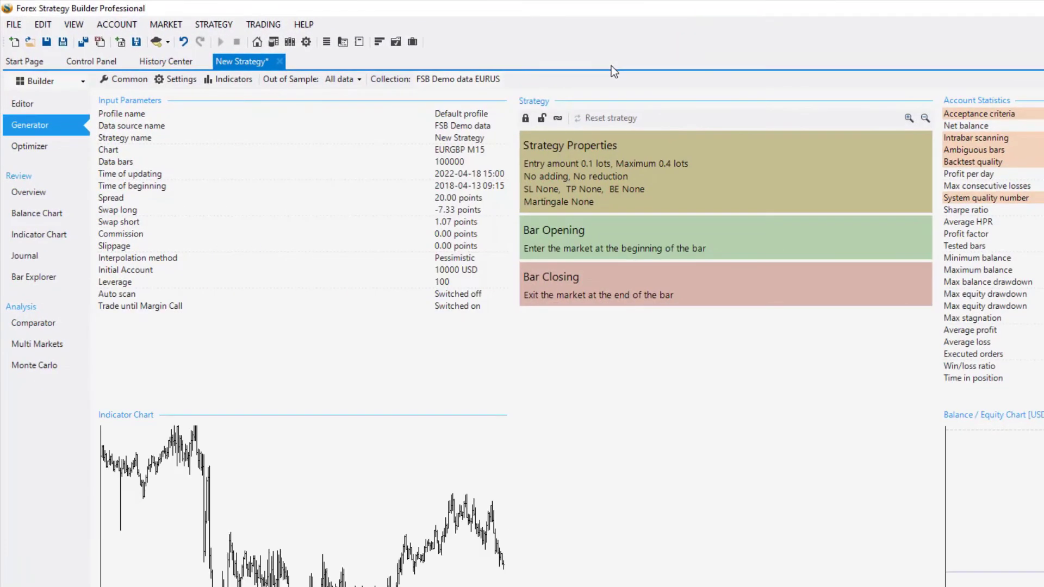
# - Move the EURGBP generator window aside to view the GBPUSD generator behind it, and return it to full size
pyautogui.moveTo(534, 171)
pyautogui.moveTo(509, 7); pyautogui.dragTo(869, 79)
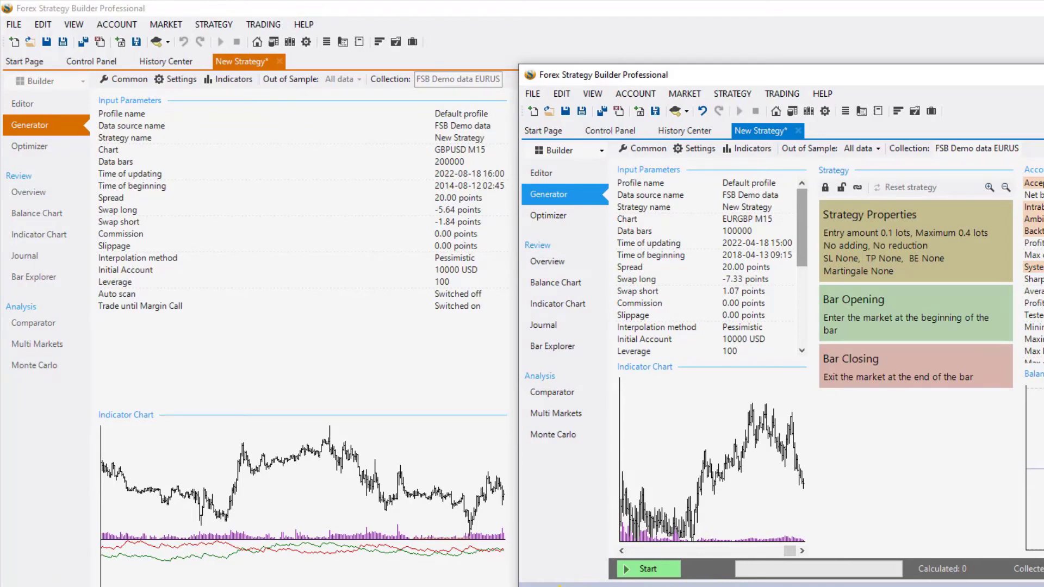
pyautogui.doubleClick(795, 75)
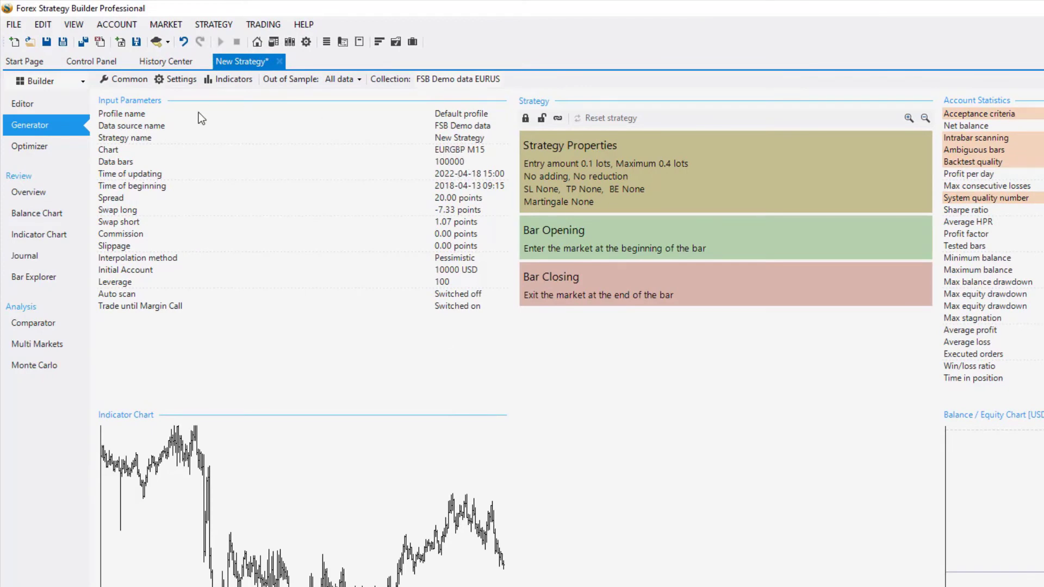
# - Review the strategy properties, common options, generator settings and acceptance criteria for EURGBP M15 and start the generation
pyautogui.click(645, 182)
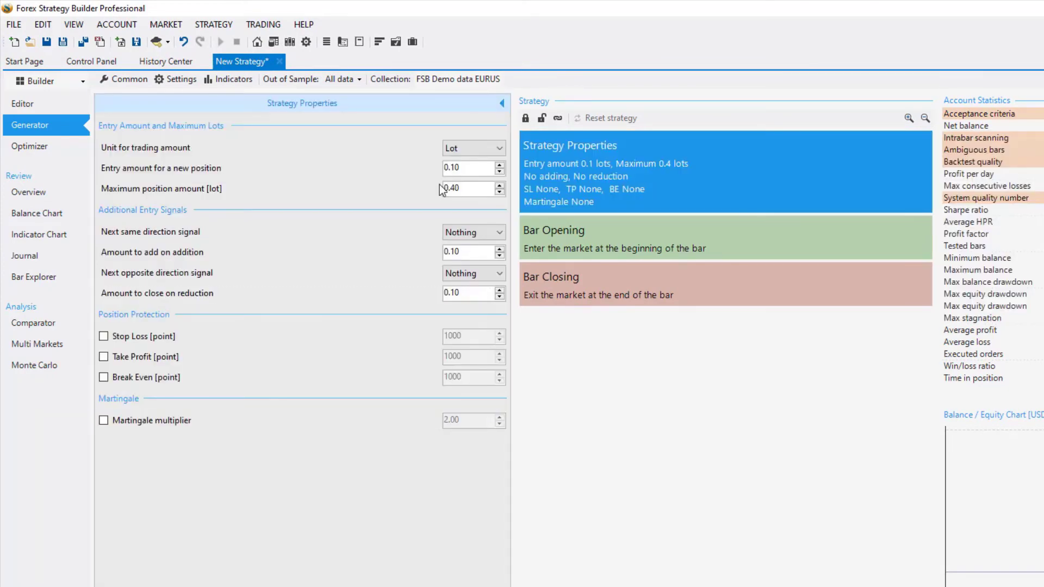
pyautogui.click(127, 79)
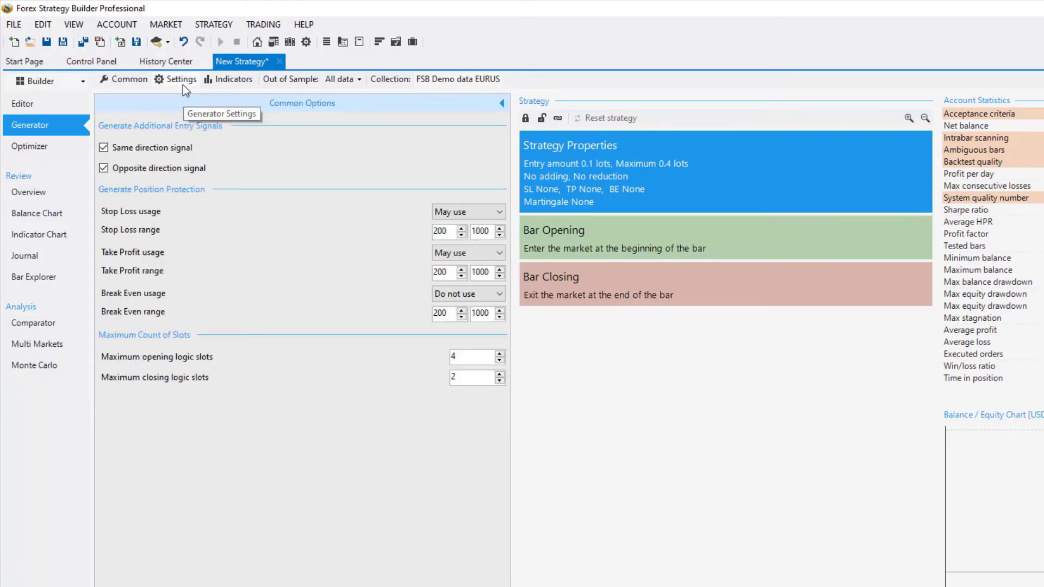
pyautogui.click(183, 81)
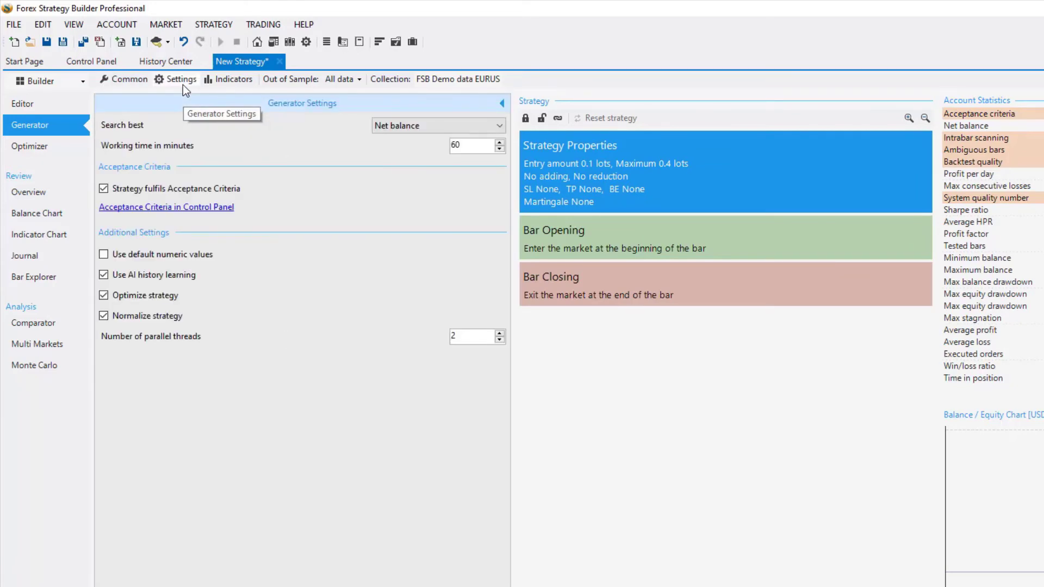
pyautogui.click(169, 207)
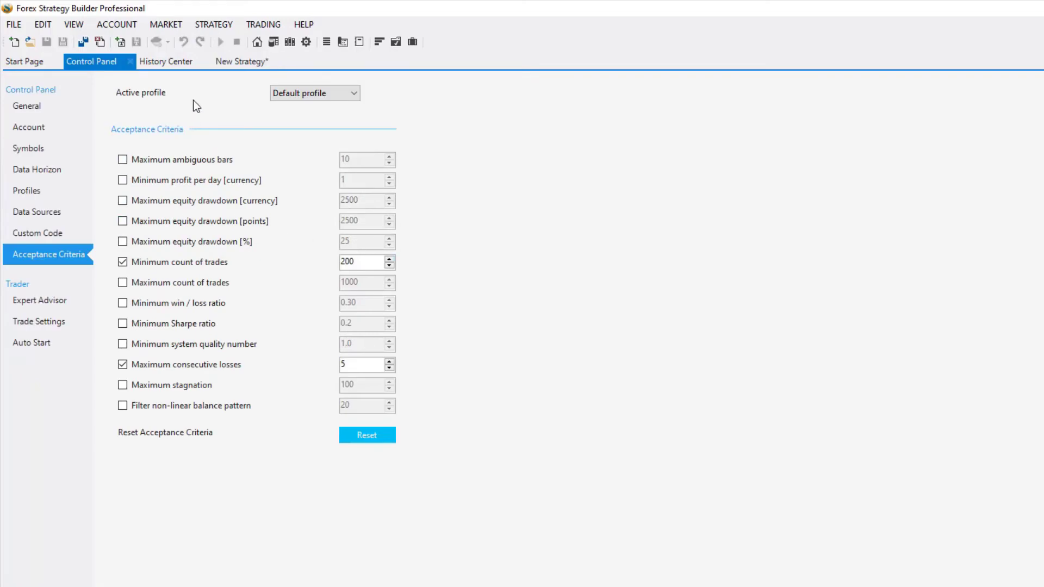
pyautogui.click(224, 61)
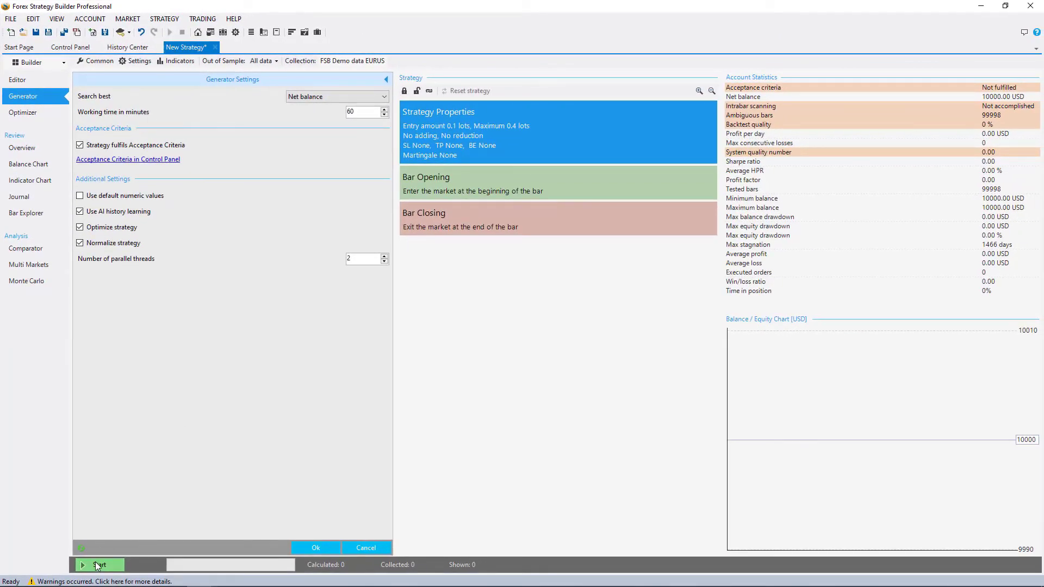
pyautogui.click(95, 562)
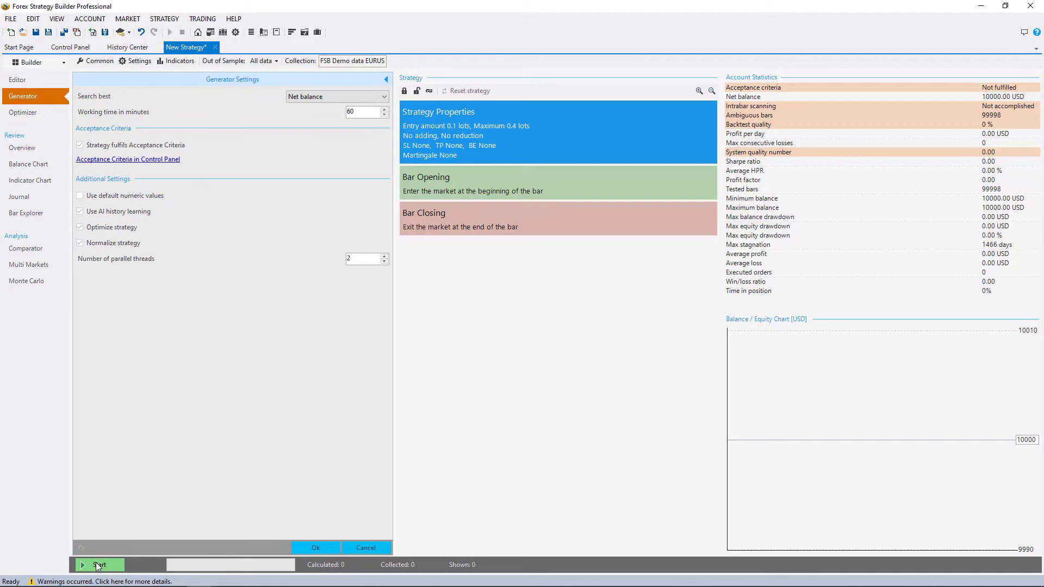
# - Reduce the EURGBP and GBPUSD generator windows, arrange them side by side and close the generator settings in the EURGBP window
pyautogui.doubleClick(256, 8)
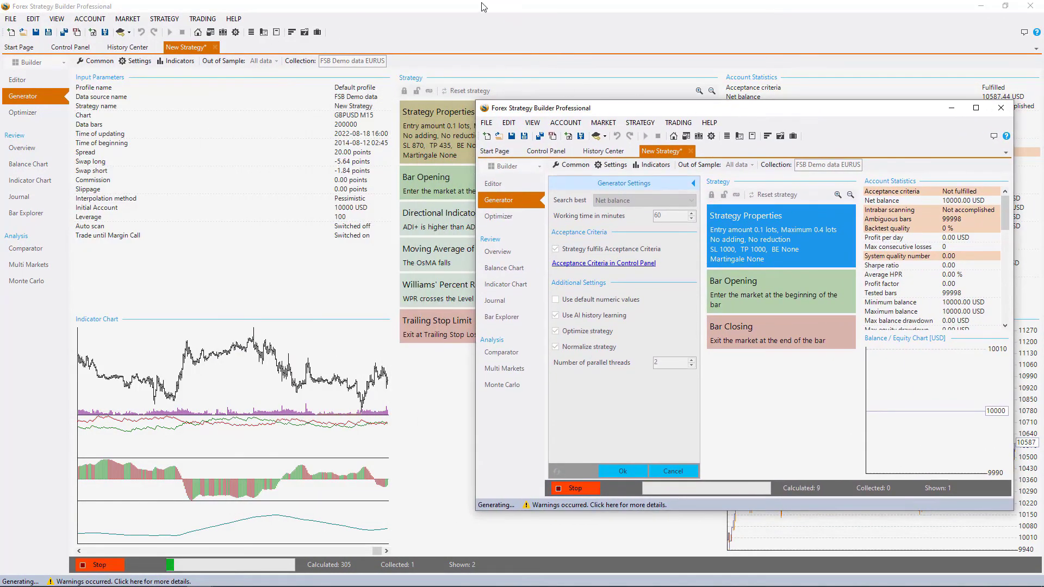
pyautogui.doubleClick(481, 7)
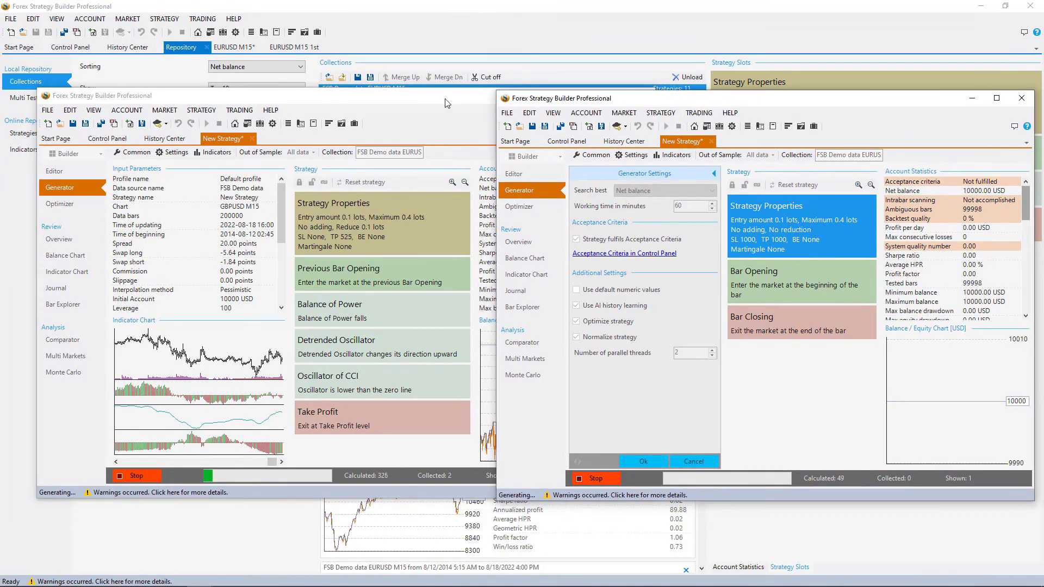
pyautogui.moveTo(445, 100); pyautogui.dragTo(438, 131)
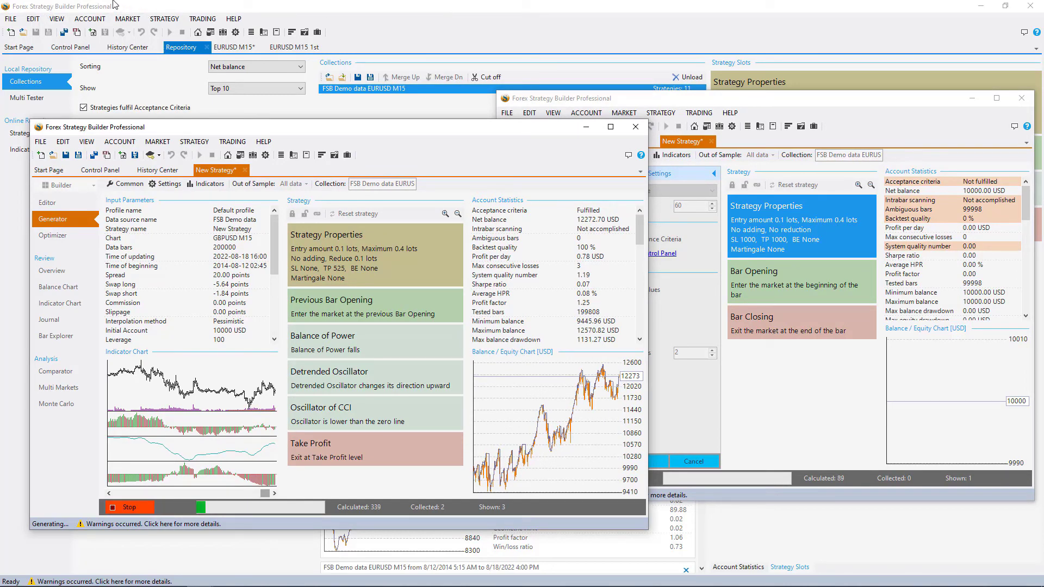
pyautogui.moveTo(204, 136); pyautogui.dragTo(195, 163)
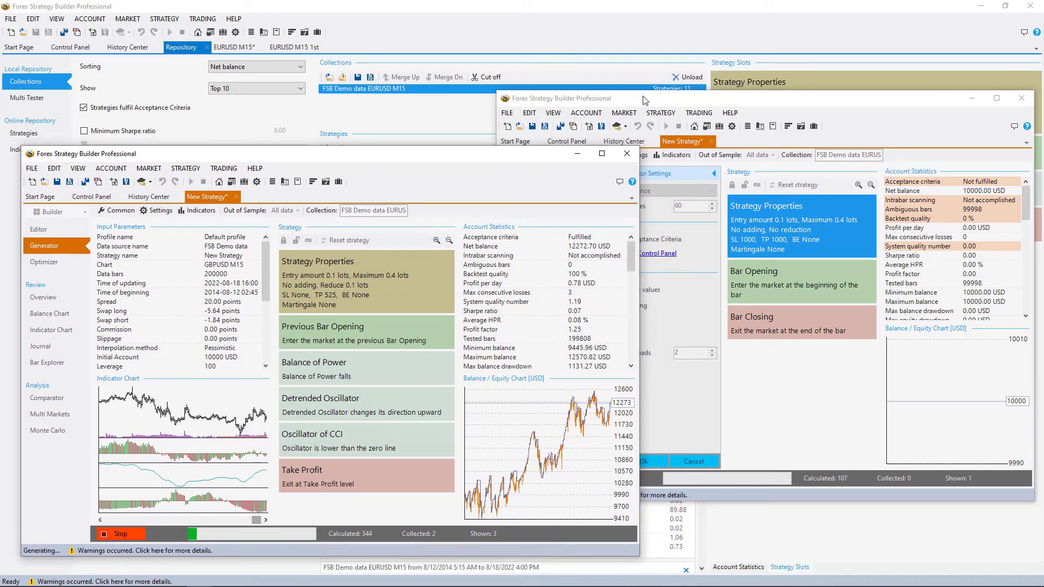
pyautogui.moveTo(645, 100); pyautogui.dragTo(592, 146)
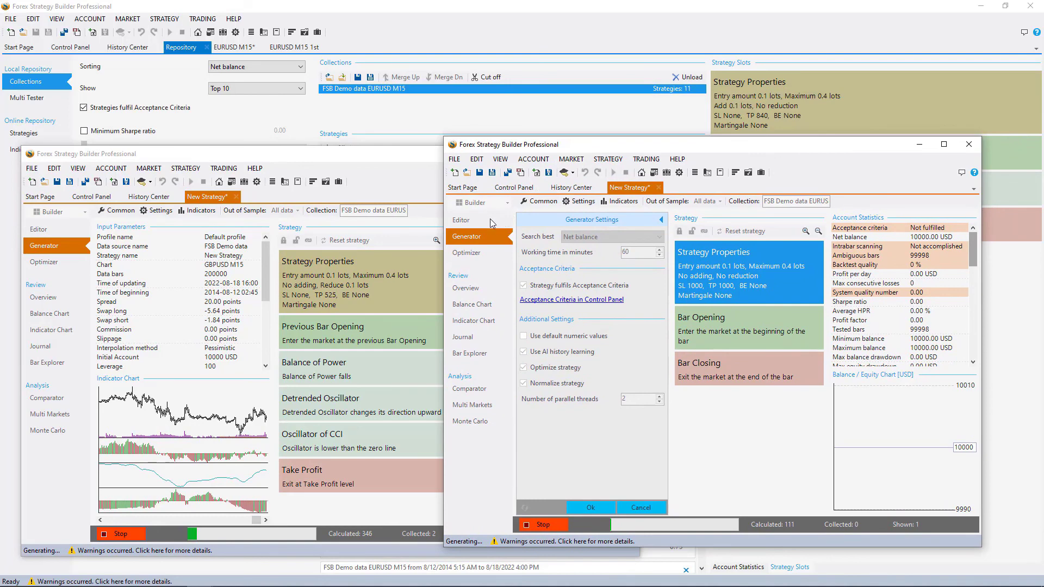
pyautogui.click(662, 220)
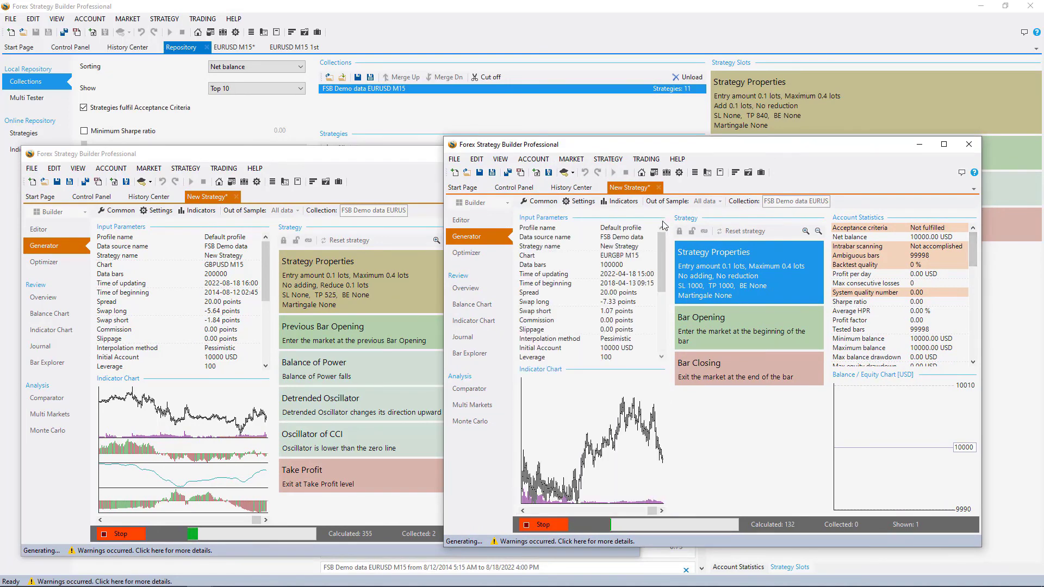
# - Bring the window with the EURUSD M15 strategy collection in front of the two generator windows
pyautogui.click(304, 10)
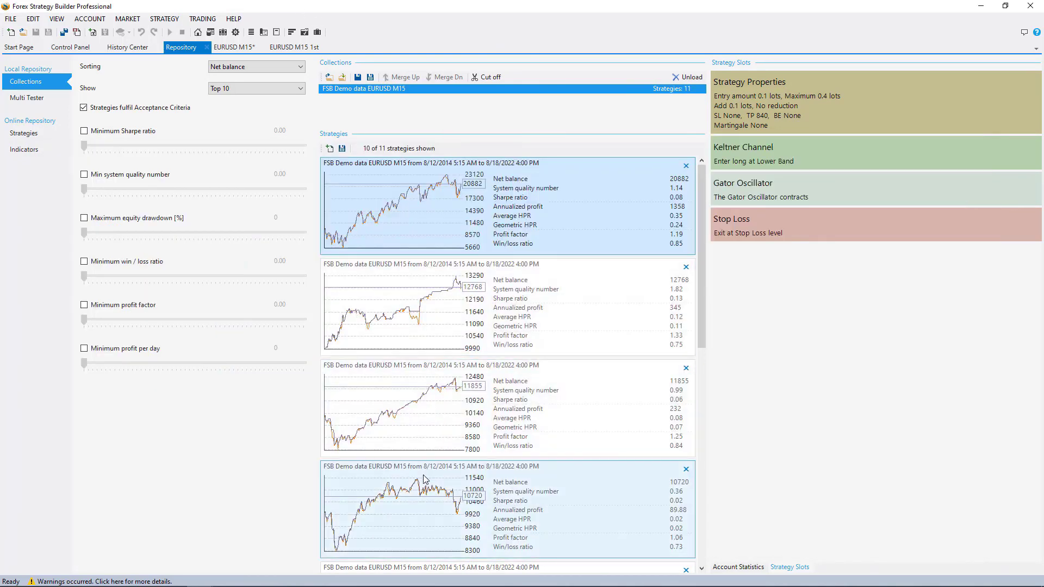